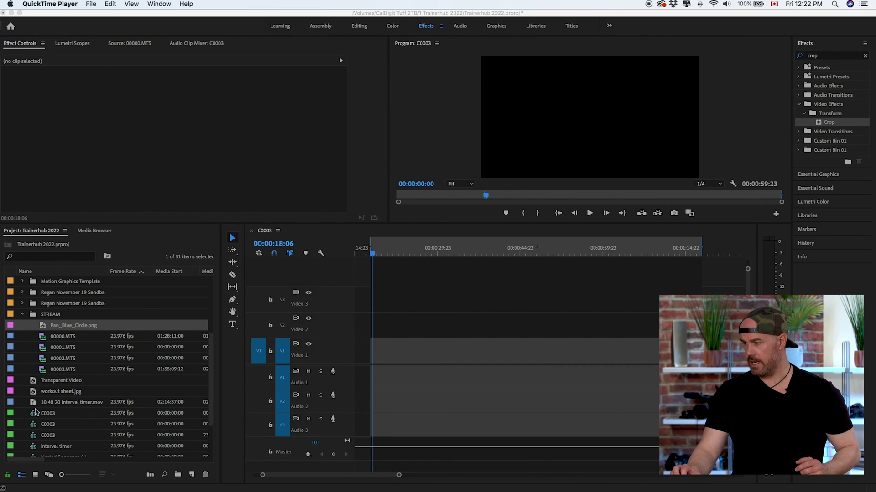
Step: Add C0003.MP4 from the CLIP bin to V1/A1 and scrub the playhead to preview it
scroll(57, 379, up, 5)
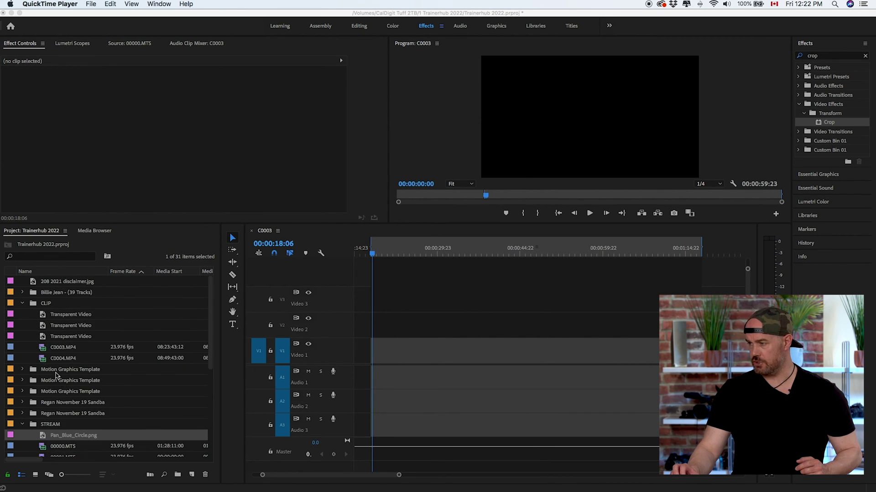
click(47, 354)
drag(48, 351, 369, 348)
drag(390, 254, 376, 255)
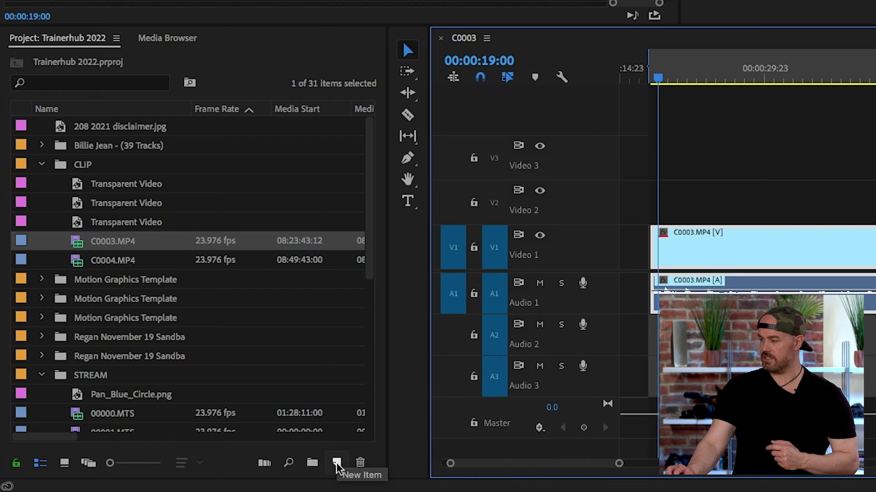
Step: Create a new Transparent Video item in the Project panel with the default settings
click(337, 463)
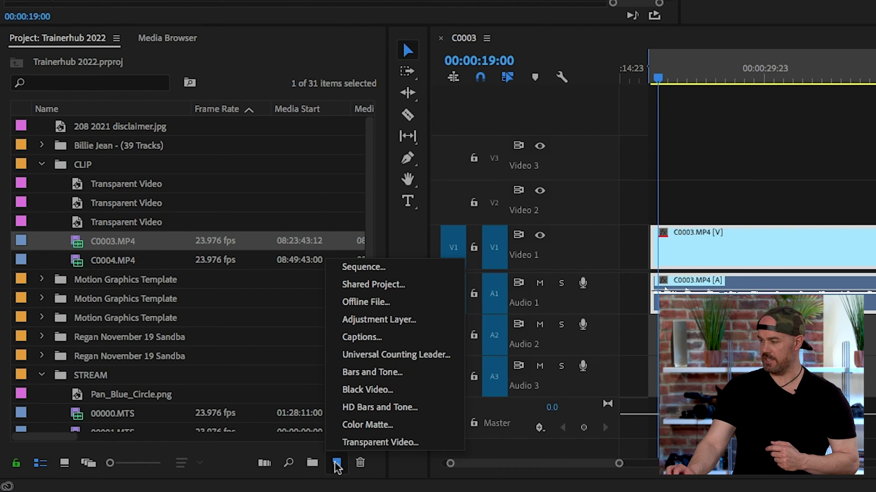
click(358, 443)
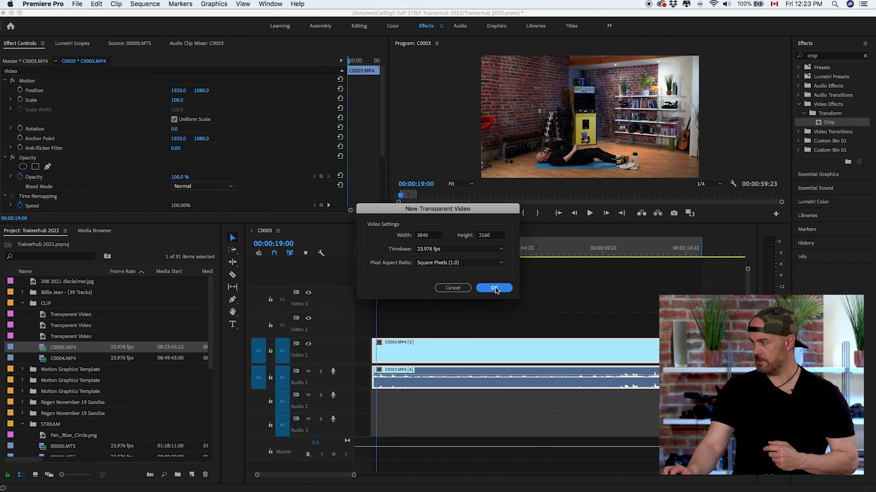
click(494, 288)
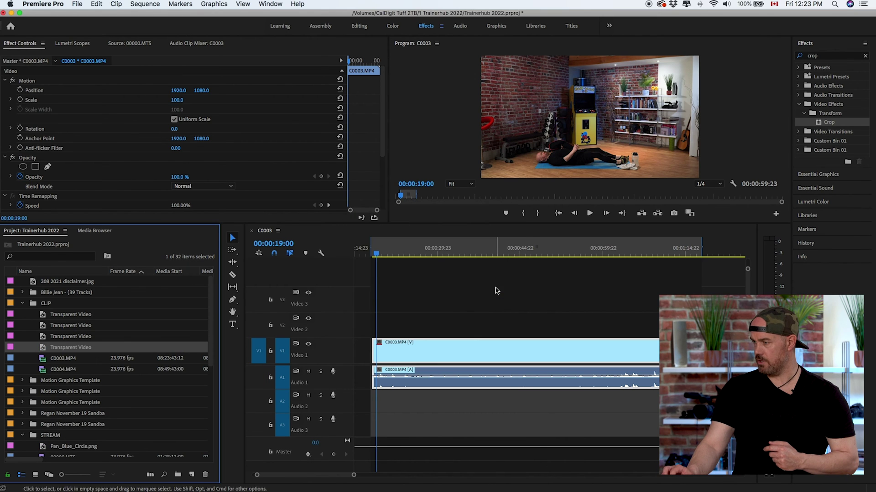
double_click(10, 350)
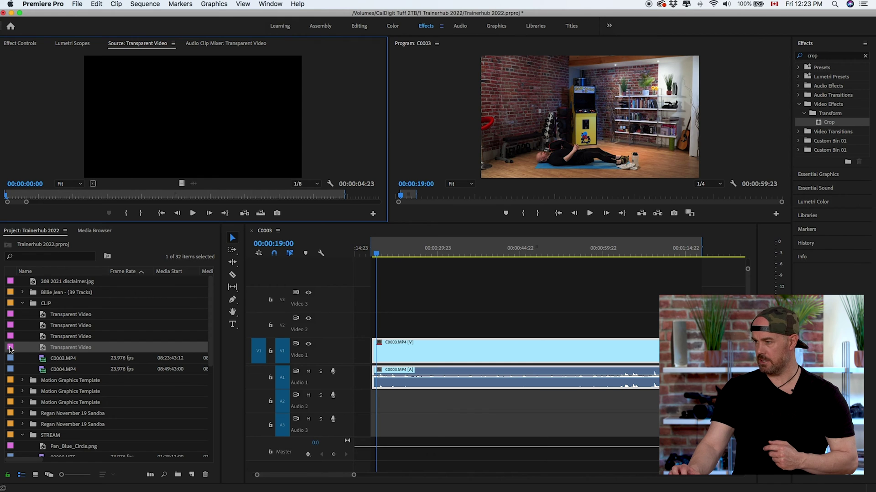
click(10, 350)
Step: Place the Transparent Video on V2, extend it over C0003.MP4 and align their starts
drag(161, 327, 557, 324)
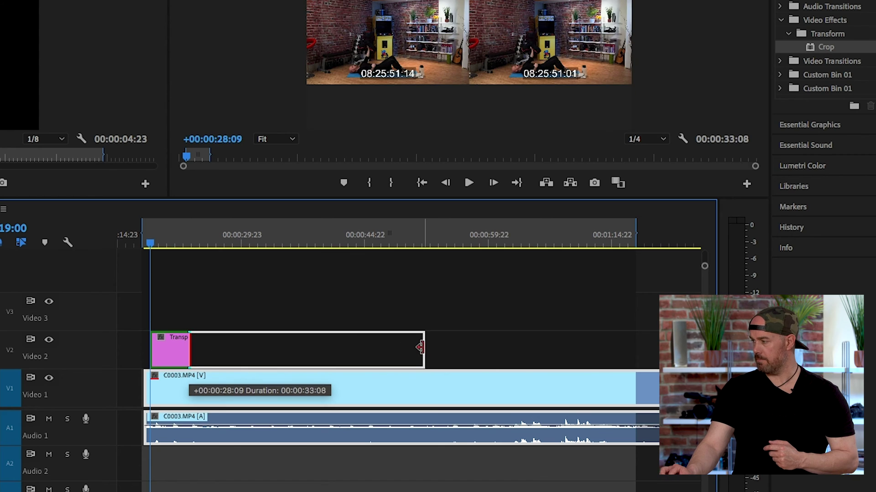
drag(420, 347, 633, 353)
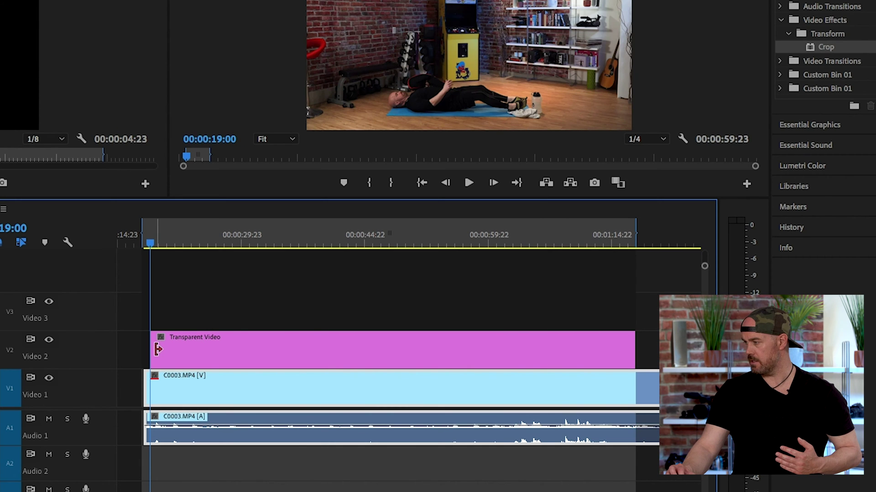
drag(158, 349, 148, 352)
key(=)
key(=)
key(=)
key(=)
key(=)
drag(340, 348, 174, 348)
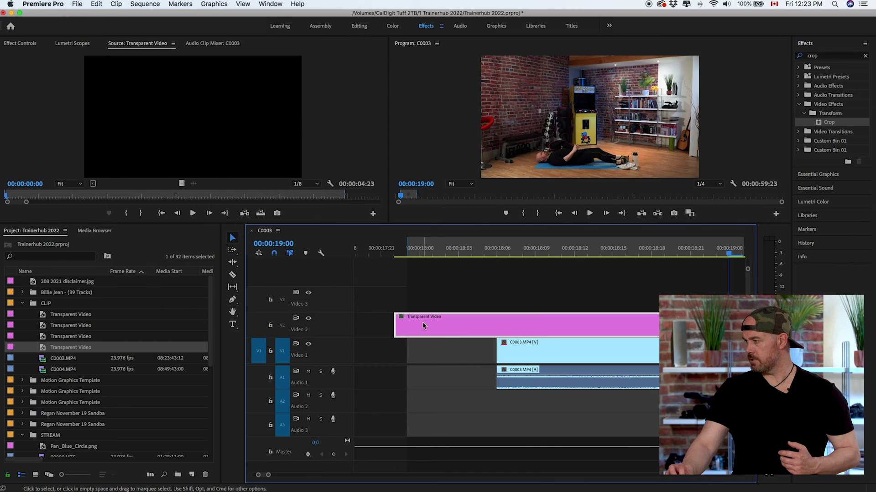
drag(422, 325, 525, 325)
scroll(481, 287, right, 3)
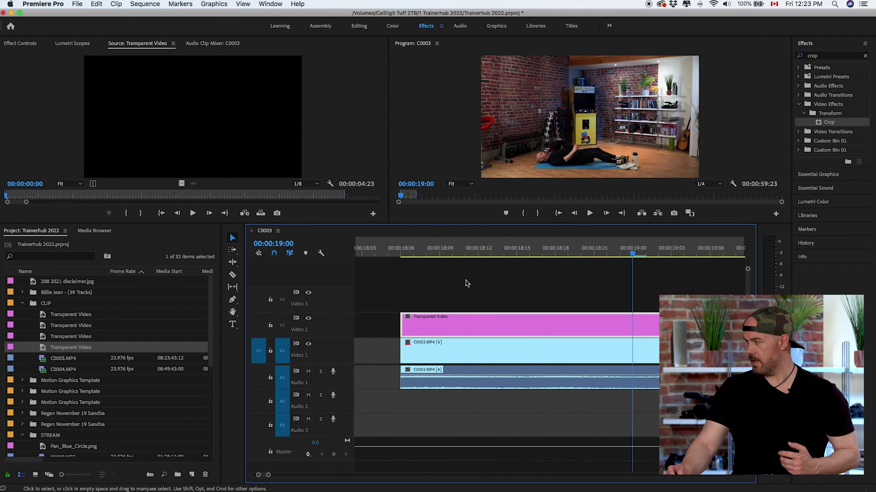
Step: Search the Effects panel for "time" and apply Timecode to the Transparent Video clip
click(865, 56)
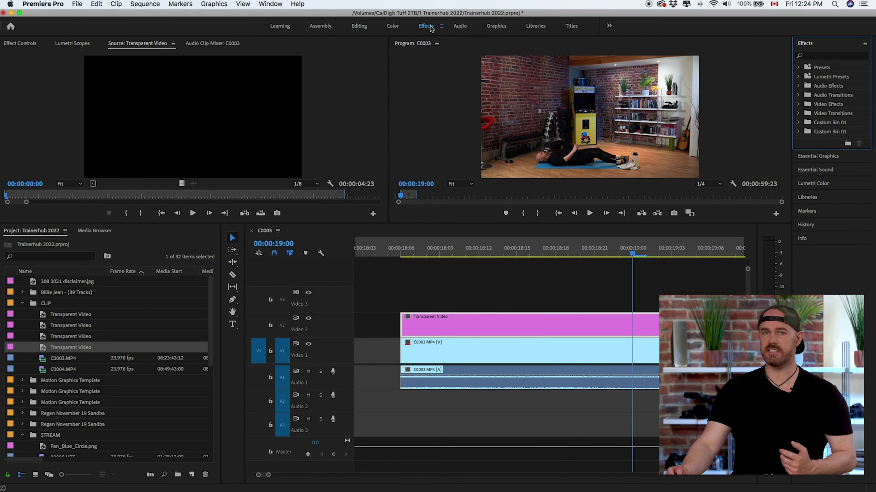
click(832, 56)
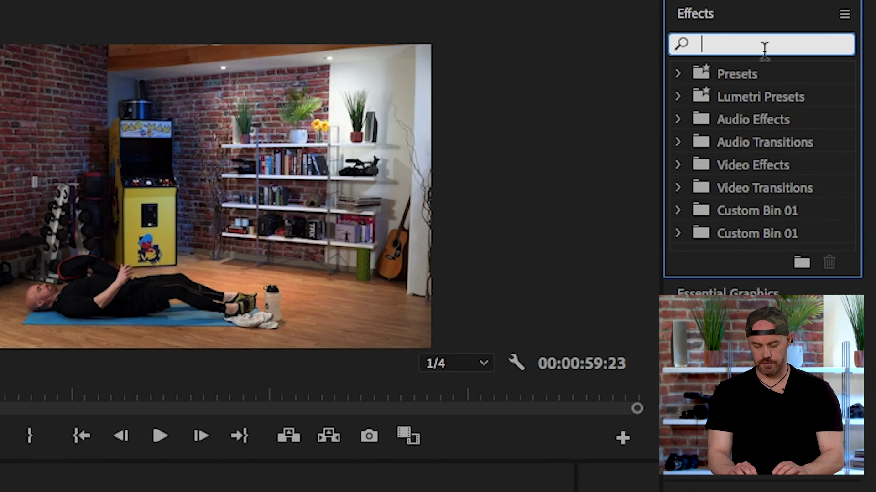
text(time)
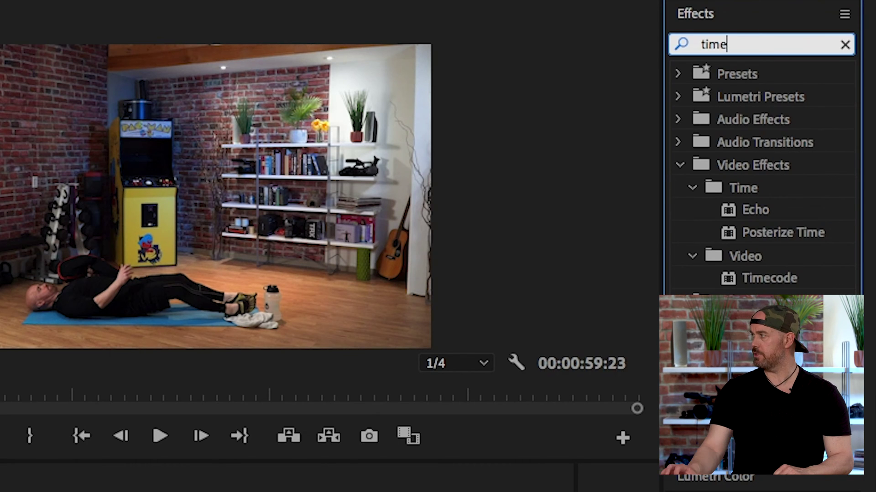
click(762, 284)
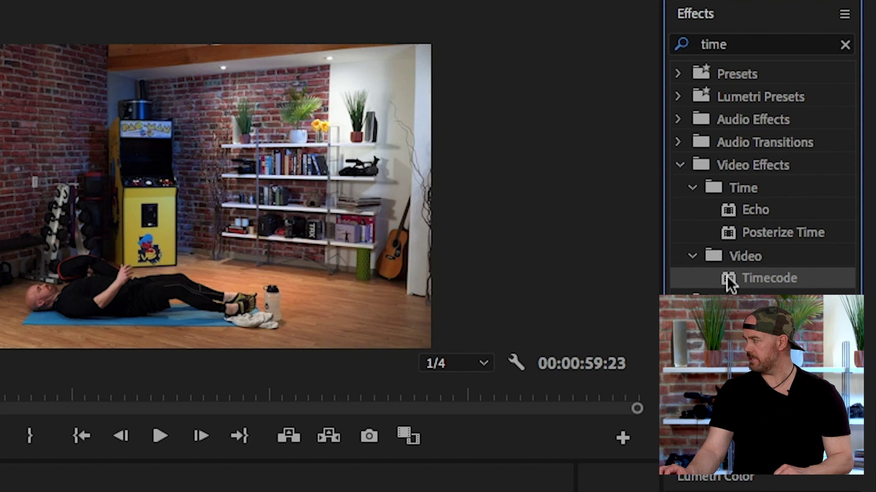
drag(769, 278, 529, 328)
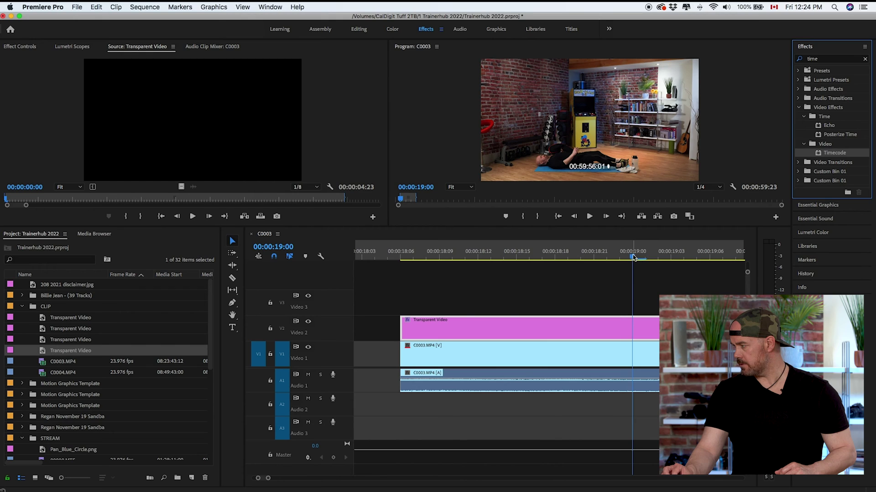
Step: Scrub the playhead to check the timecode readout, then select the Transparent Video clip
drag(633, 258, 400, 257)
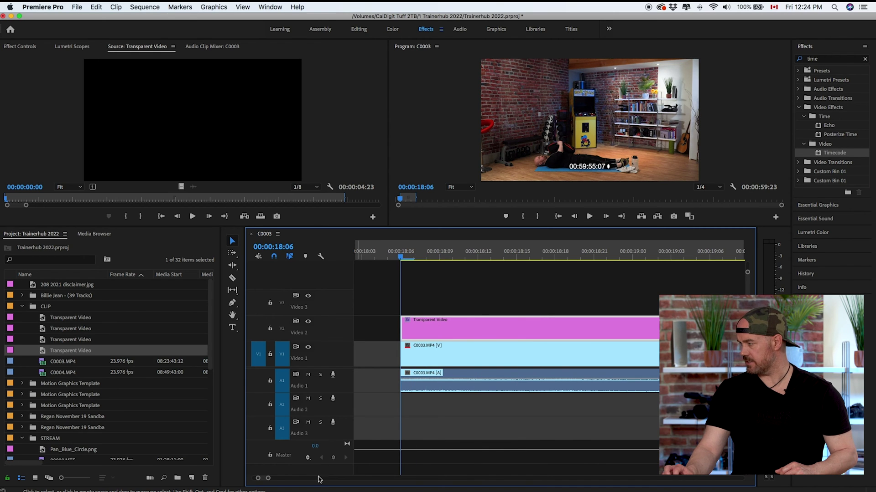
drag(268, 478, 337, 479)
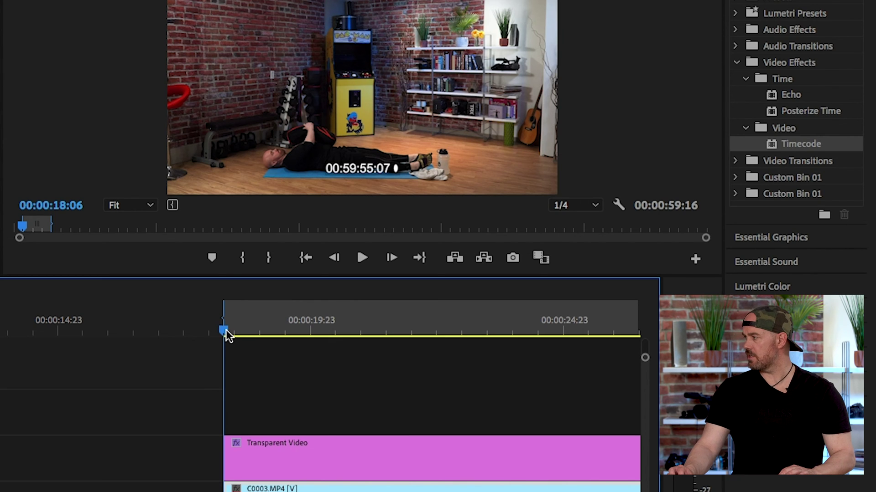
mouse_move(226, 329)
mouse_down()
mouse_move(238, 329)
mouse_move(226, 332)
mouse_up()
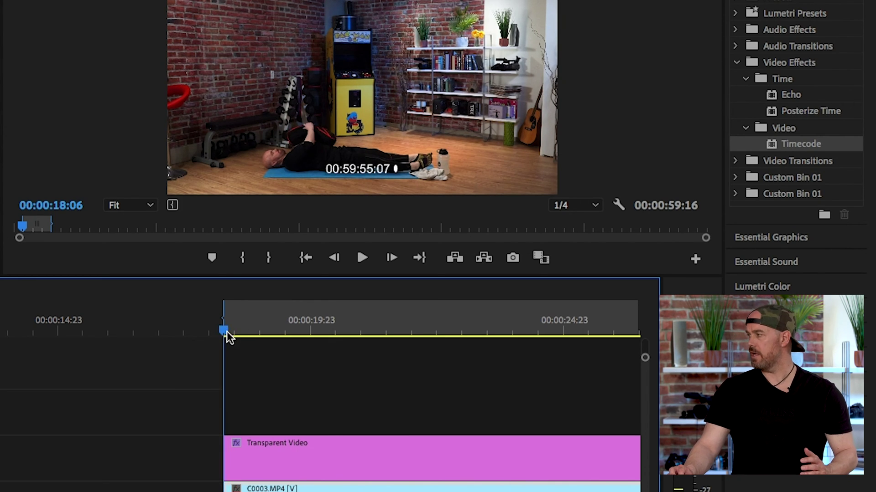
click(311, 458)
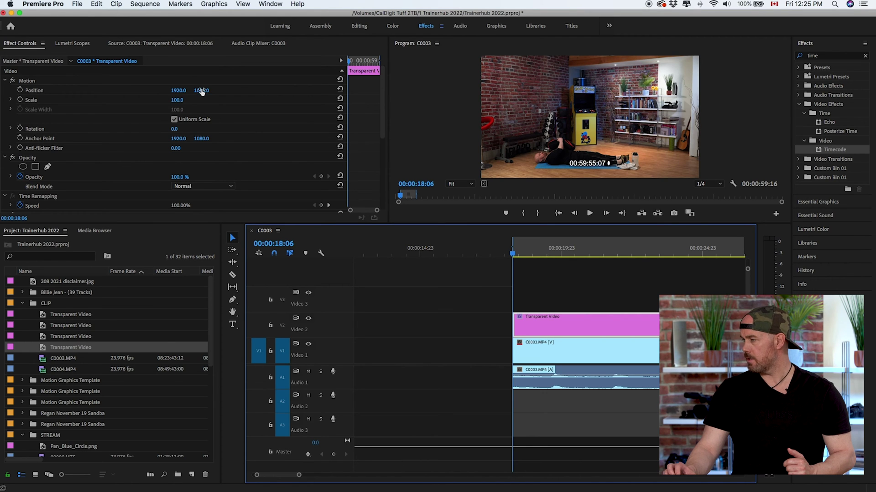
Step: Scale the timecode overlay to 200 and raise its Position Y to -568
mouse_move(200, 91)
mouse_down()
mouse_move(114, 91)
mouse_move(204, 90)
mouse_up()
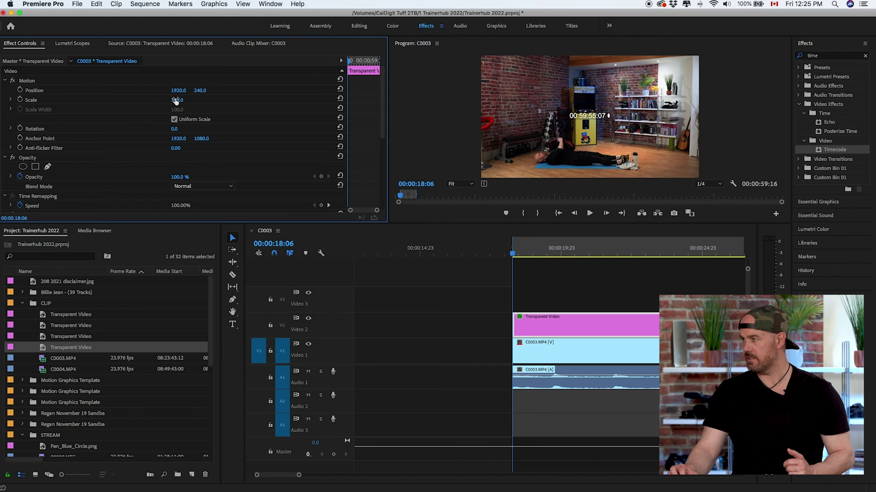
text(200)
key(Return)
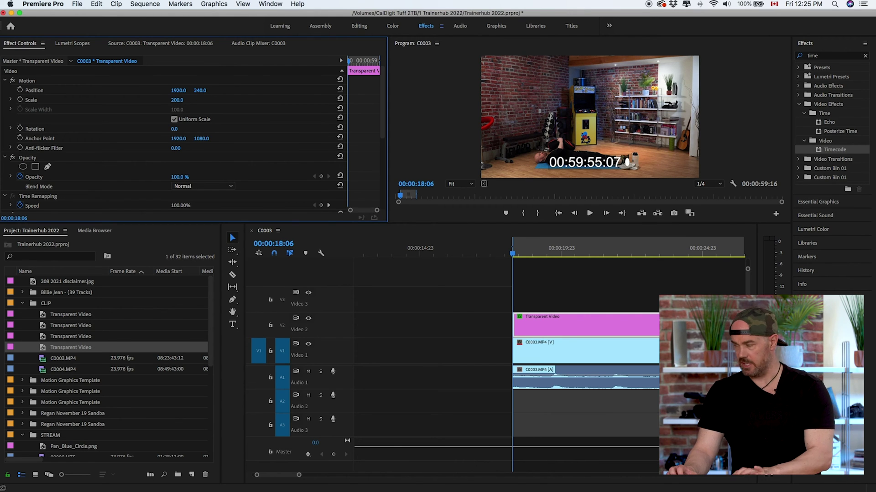
drag(200, 91, 181, 102)
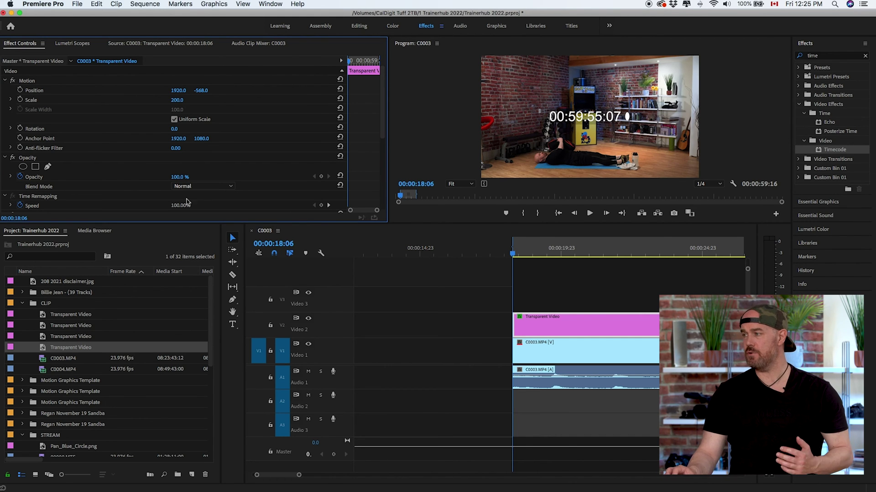
Step: Set the overlay's Opacity Blend Mode to Screen
click(39, 179)
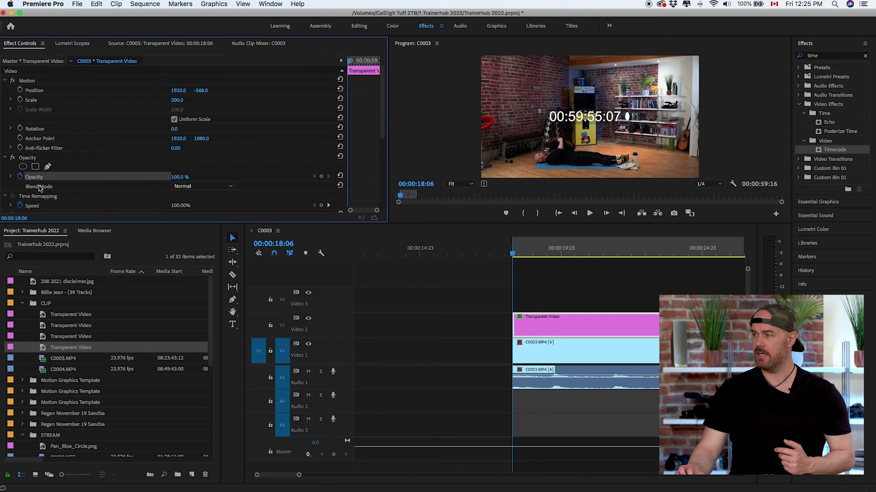
click(228, 187)
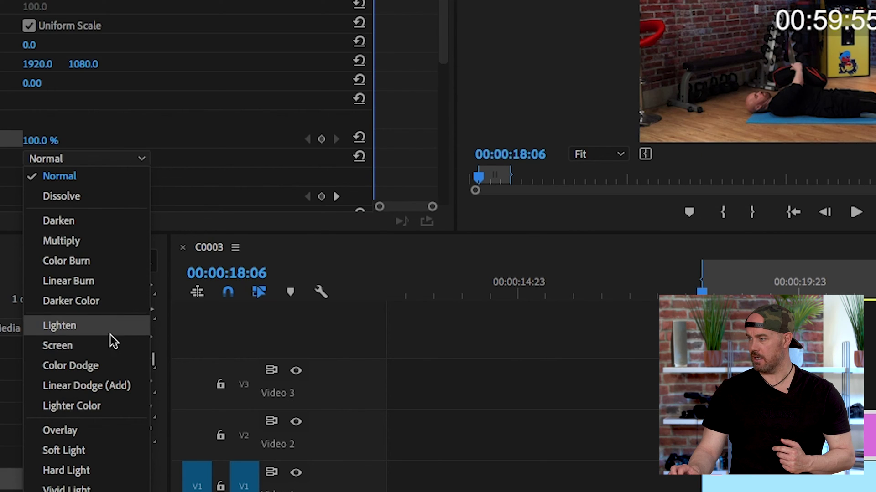
click(105, 342)
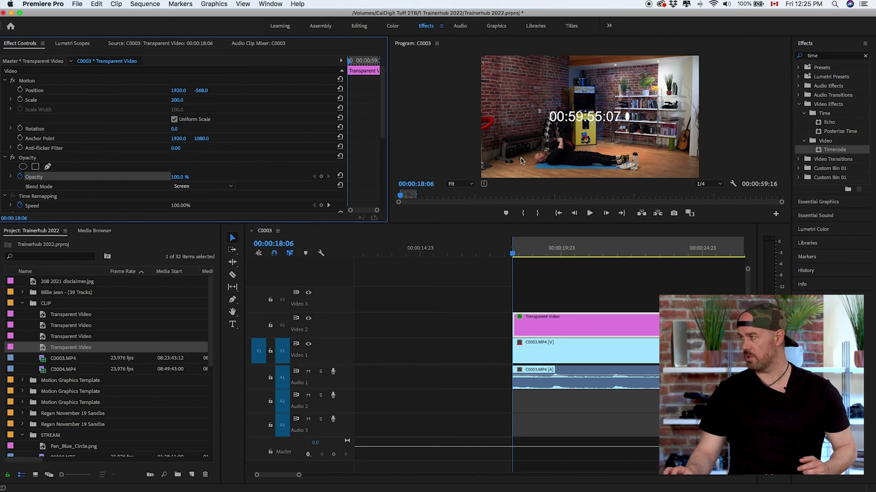
drag(383, 81, 382, 147)
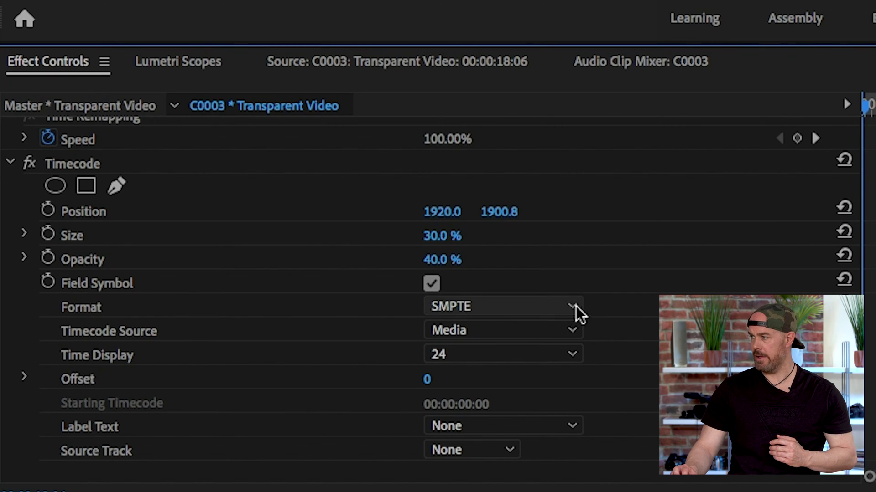
Step: Set the Timecode effect to SMPTE, Generate source from 00:00:00:00, 24 fps time display
click(576, 312)
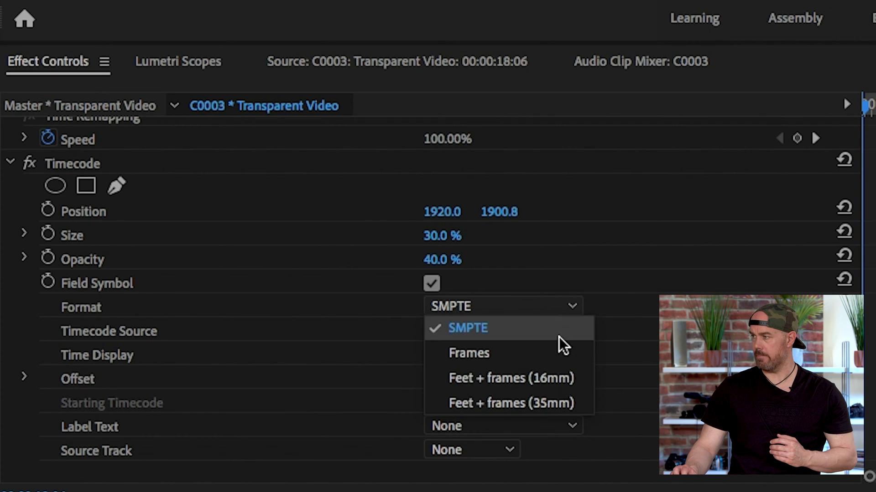
click(526, 329)
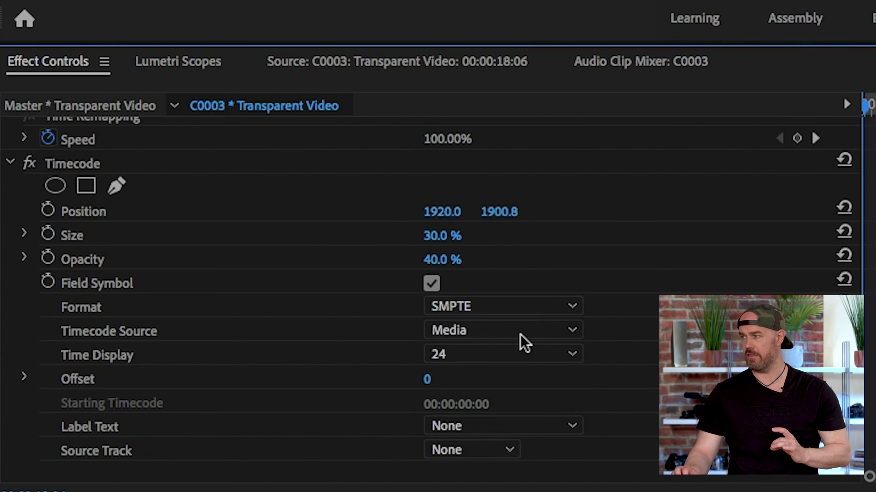
click(494, 336)
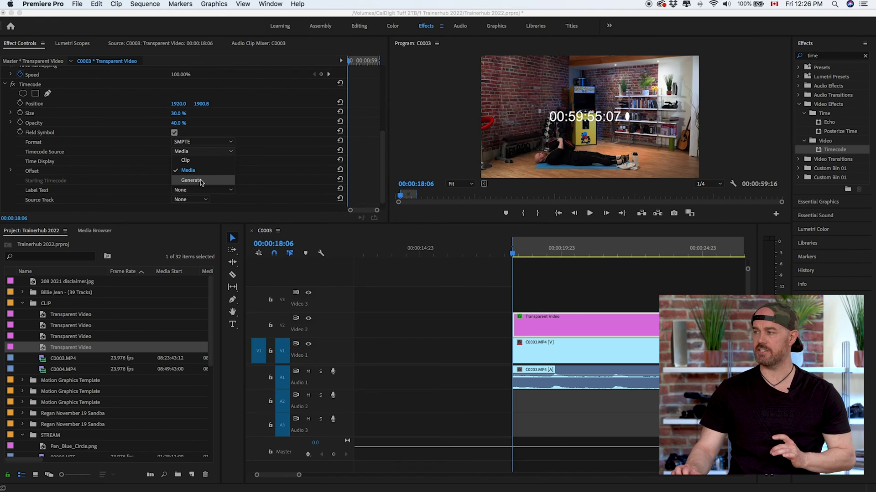
click(201, 182)
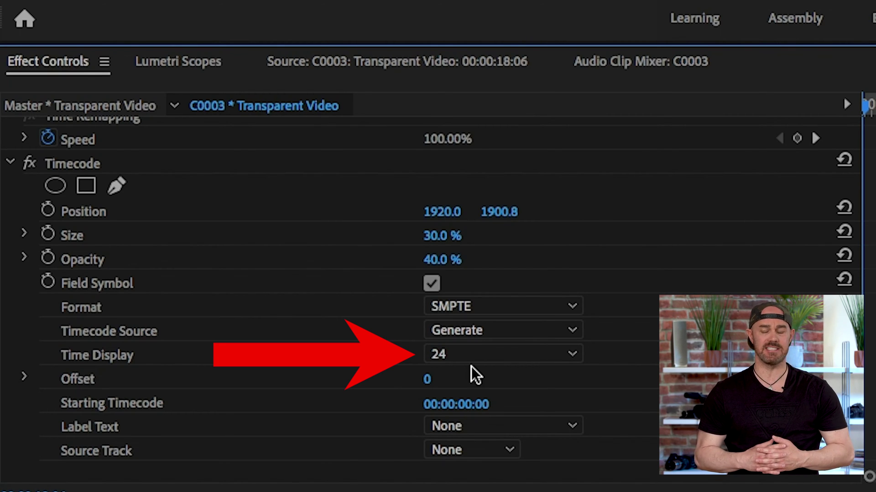
click(570, 357)
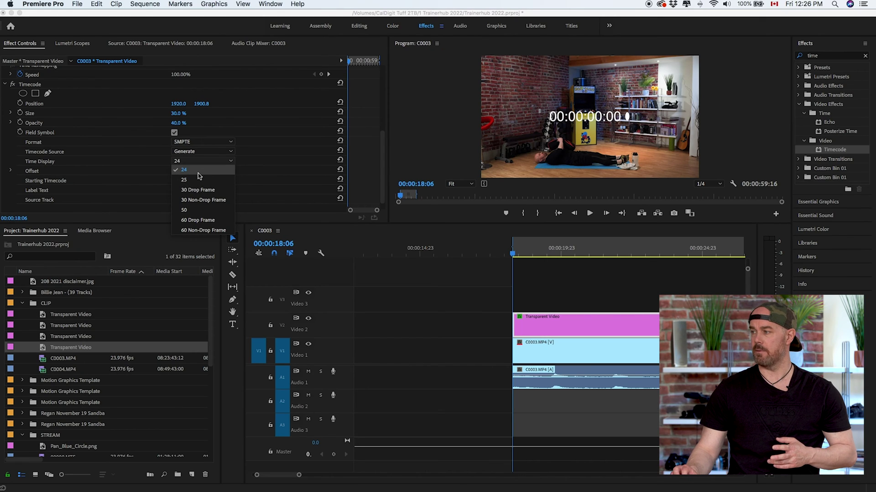
click(201, 172)
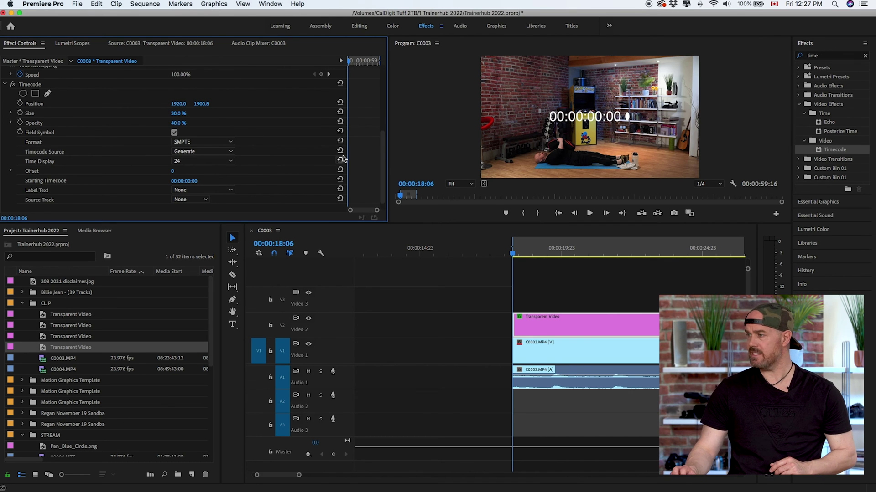
scroll(379, 158, down, 1)
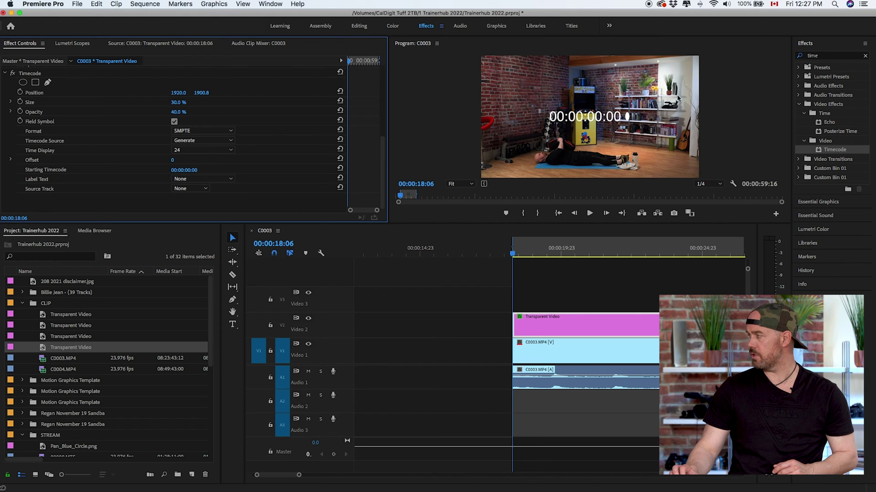
Step: Search Effects for "crop" and apply Crop to the timecode clip
click(825, 55)
double_click(825, 56)
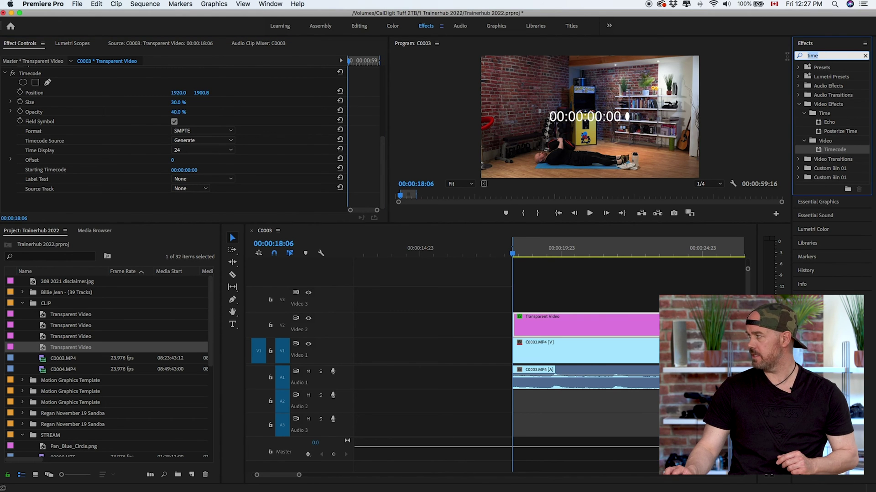
text(crop)
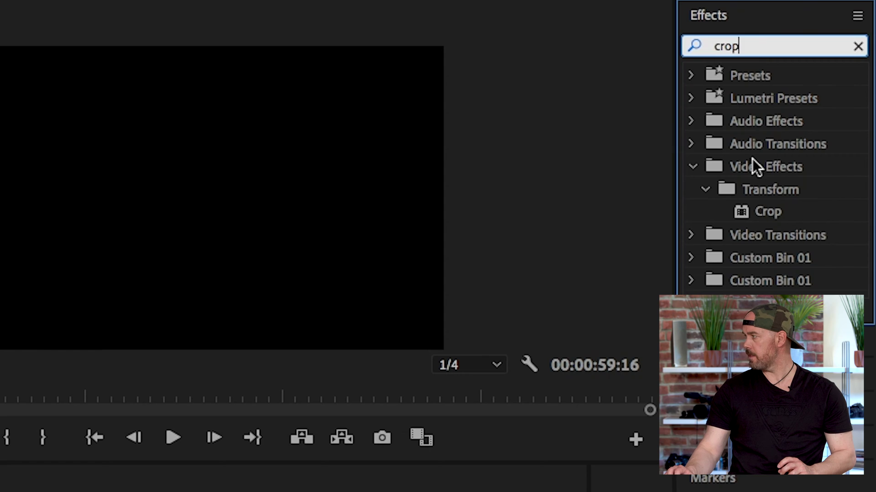
drag(755, 214, 599, 324)
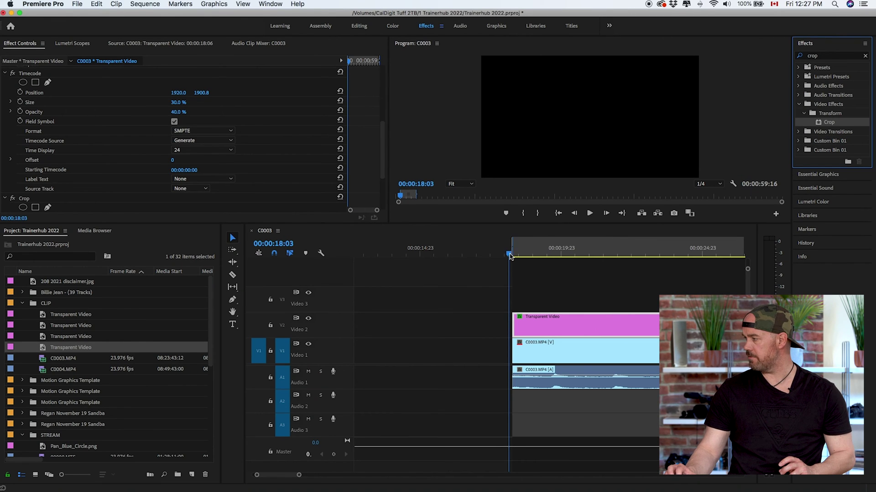
drag(510, 256, 520, 255)
scroll(573, 286, right, 5)
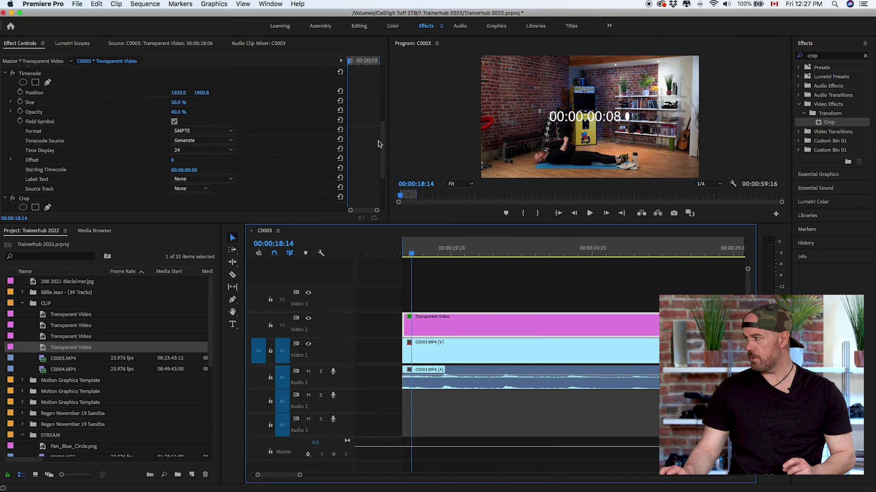
drag(378, 144, 378, 174)
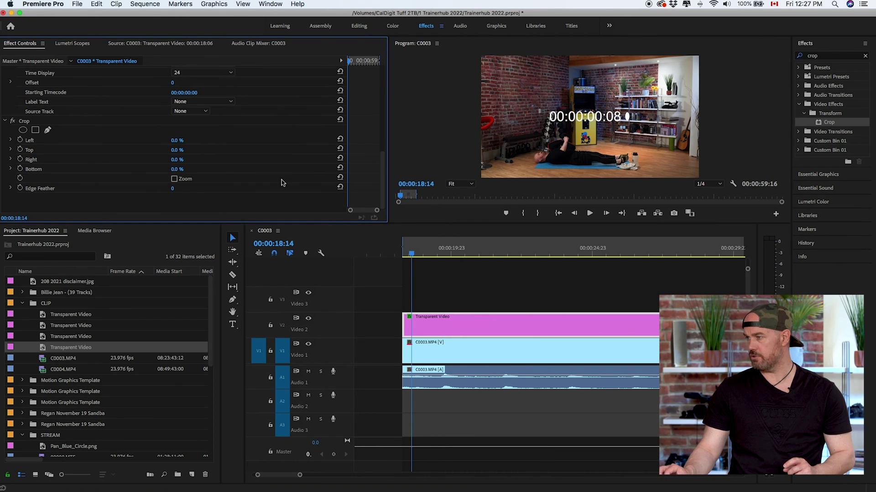
Step: Set Crop Left to 49.2% and Right to 47.1%, then play back the seconds counter
click(10, 140)
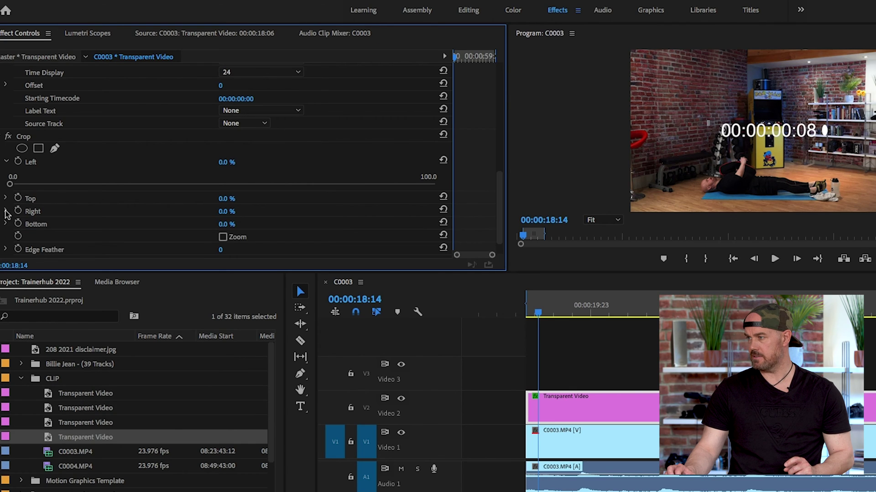
click(11, 177)
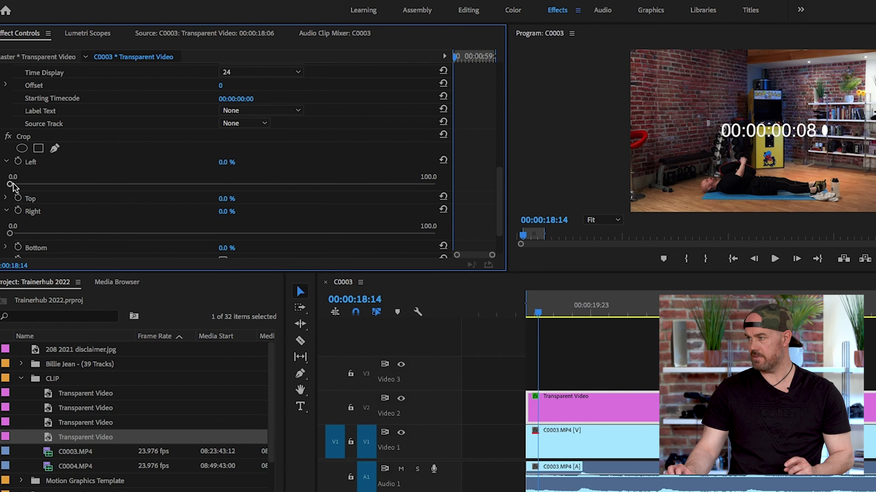
drag(10, 185, 219, 184)
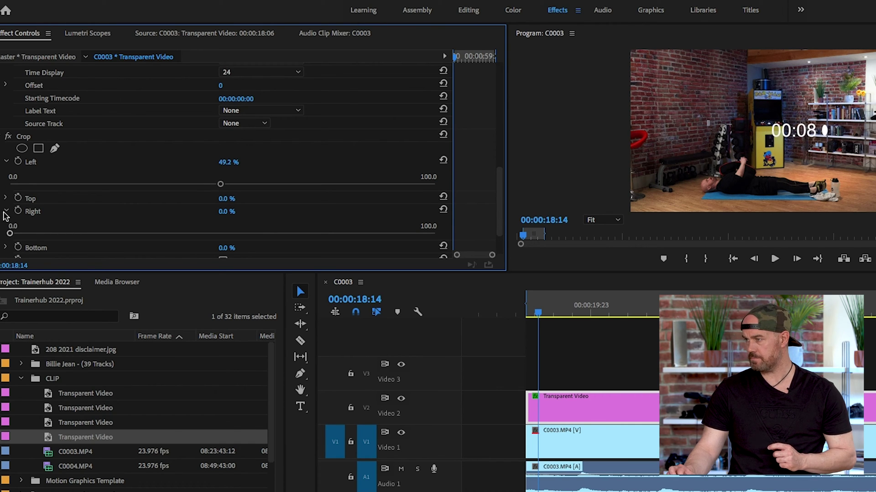
drag(8, 232, 209, 235)
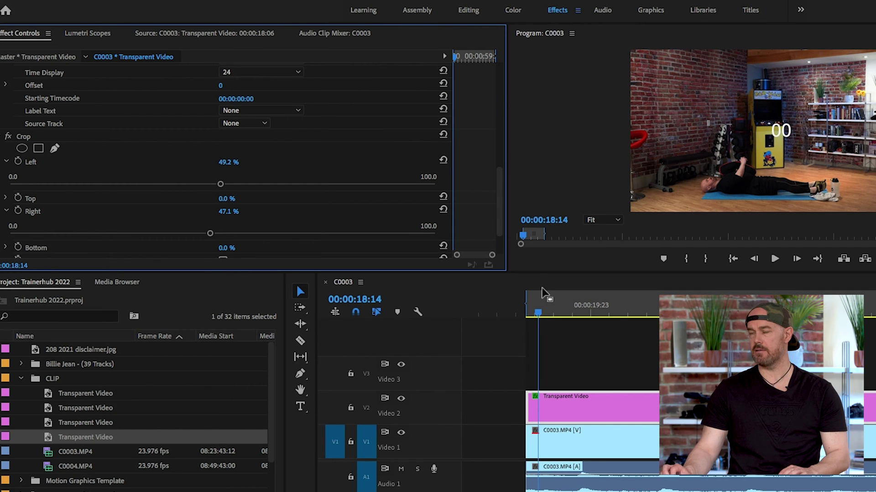
key(space)
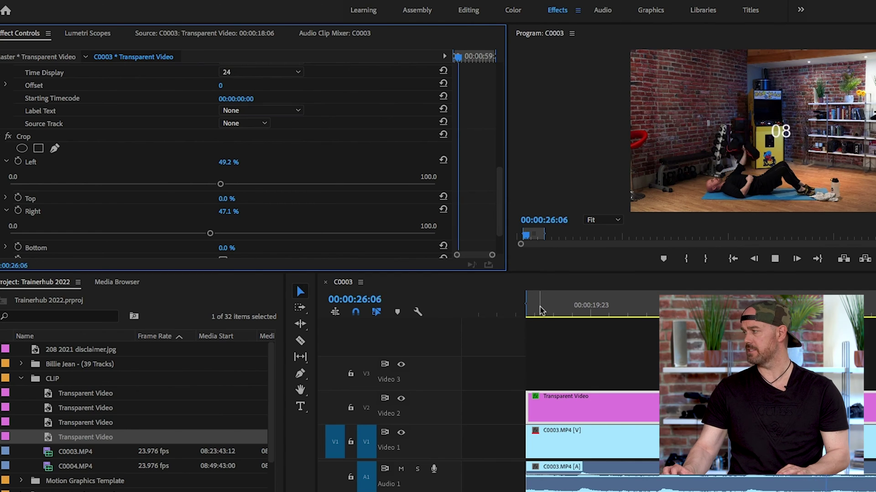
key(space)
Step: Nest the cropped Transparent Video clip on V2 into a sequence named 'timer'
click(761, 313)
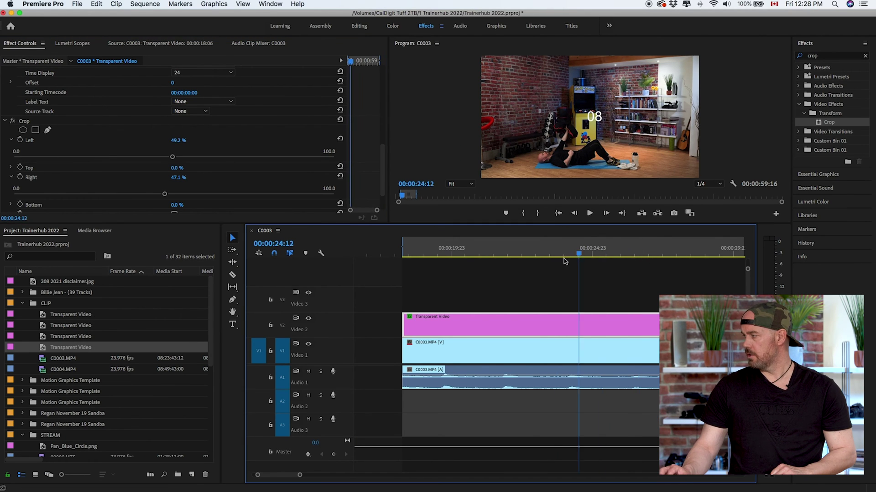
drag(564, 256, 411, 257)
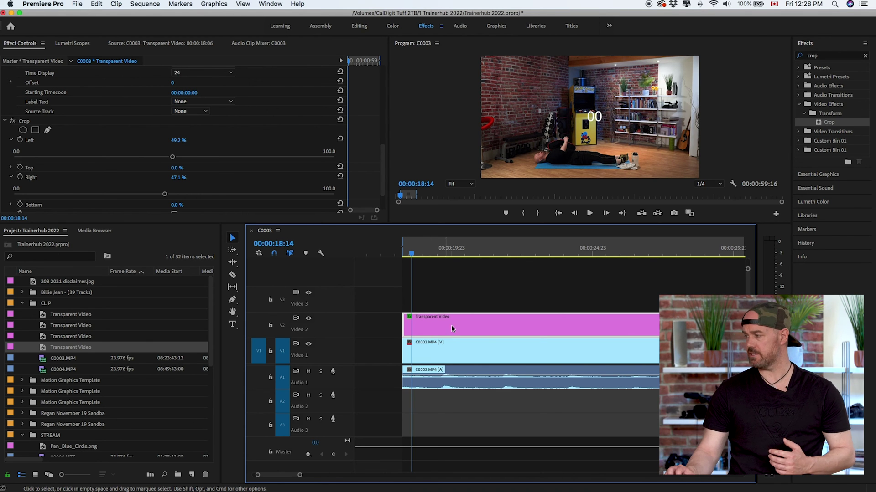
click(469, 316)
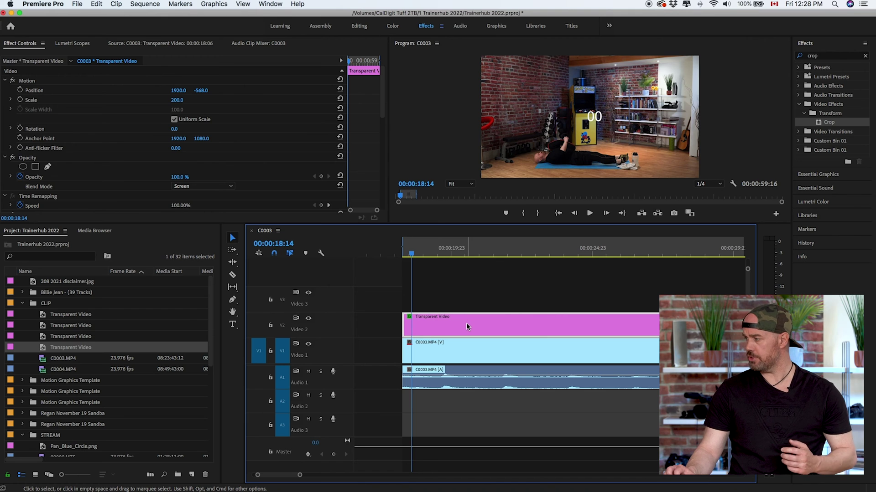
right_click(466, 324)
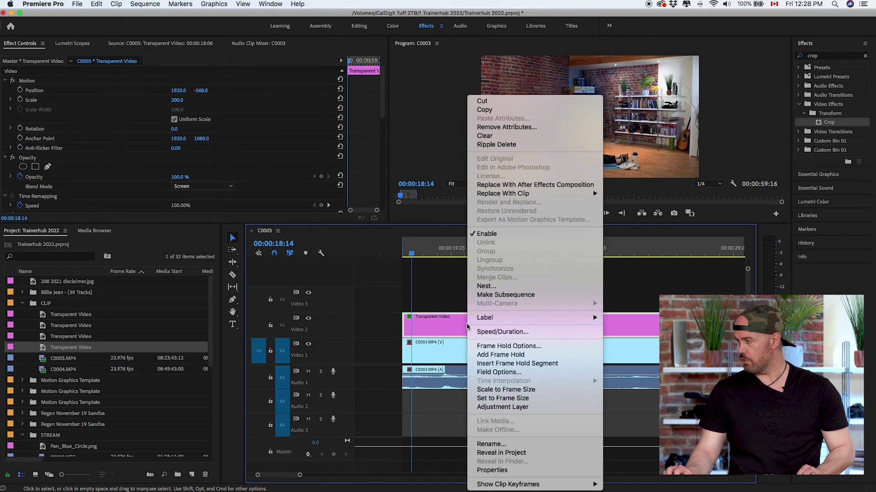
click(485, 287)
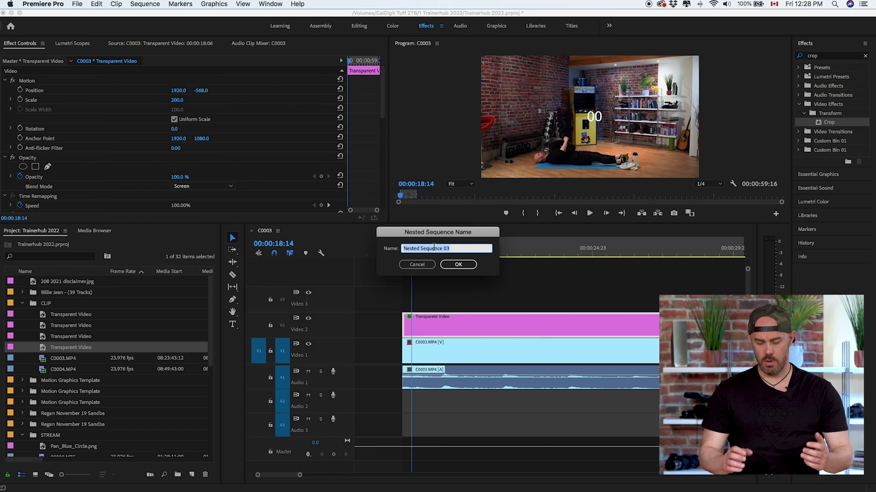
text(timer)
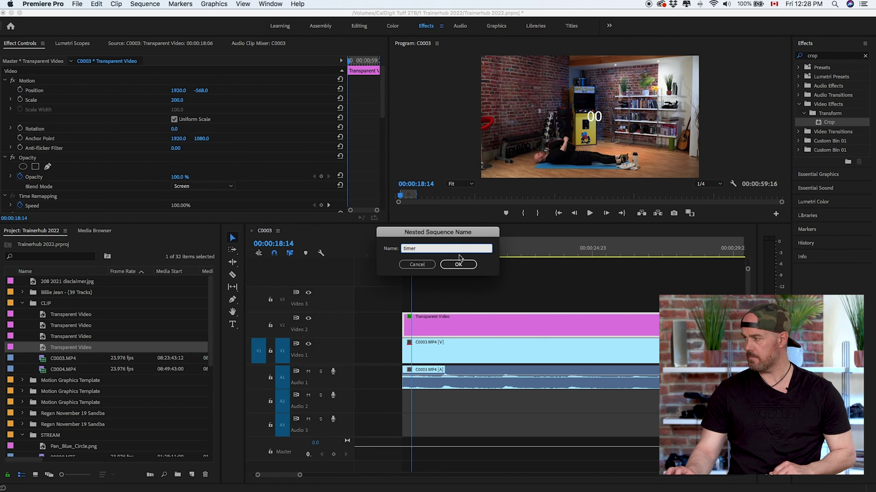
click(459, 264)
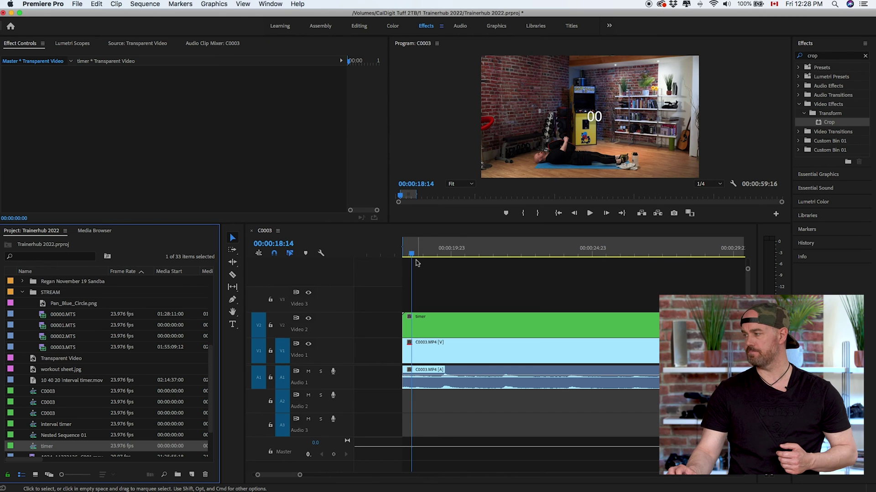
drag(412, 253, 434, 256)
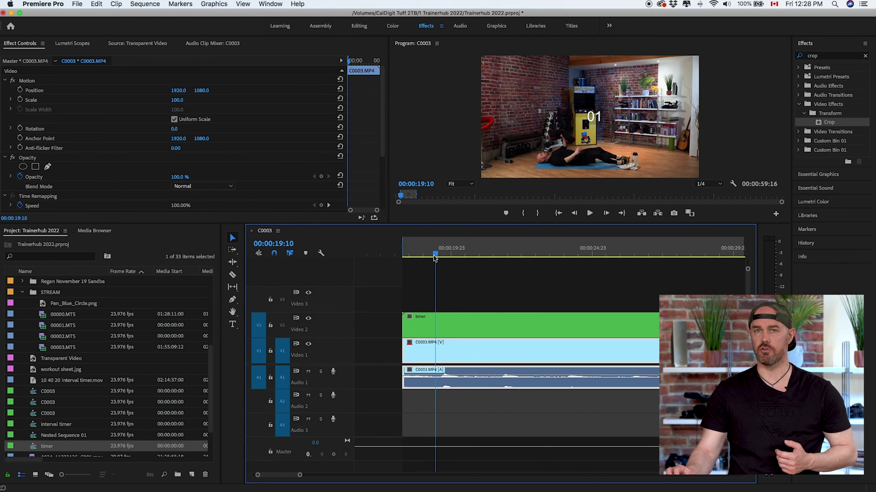
click(455, 318)
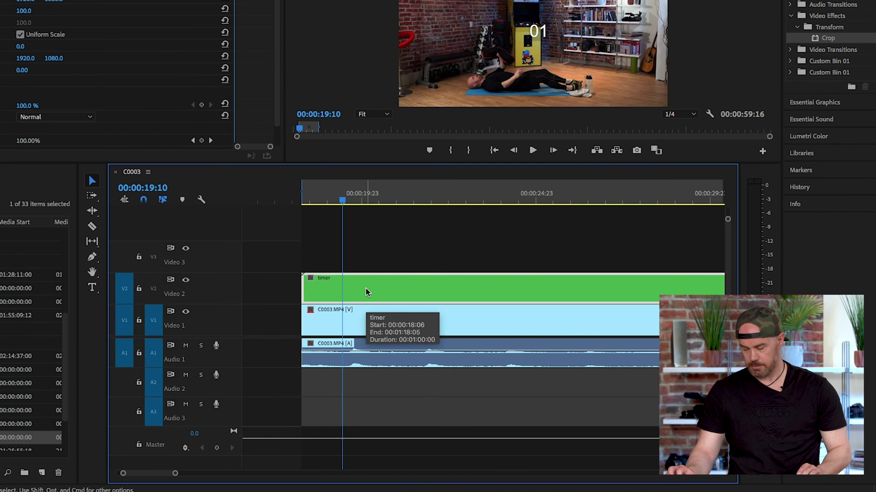
Step: Tick Reverse Speed in the timer clip's Speed/Duration so it counts down from 59
right_click(454, 327)
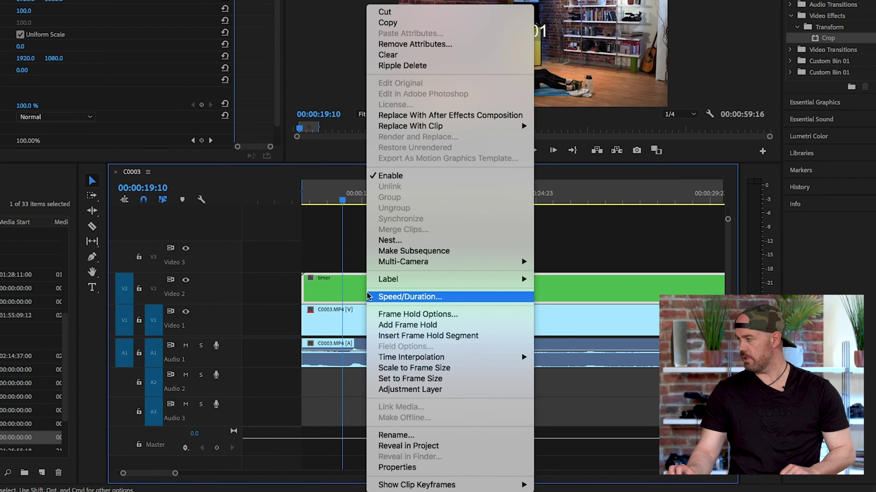
click(398, 297)
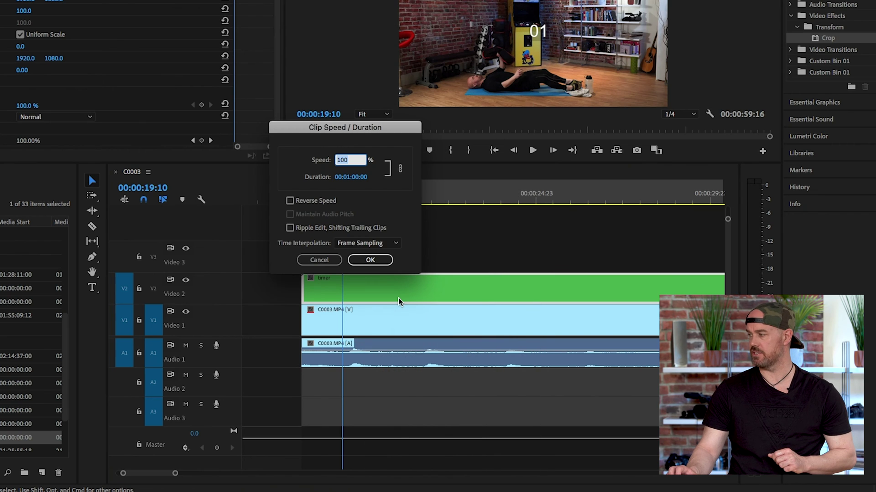
click(289, 201)
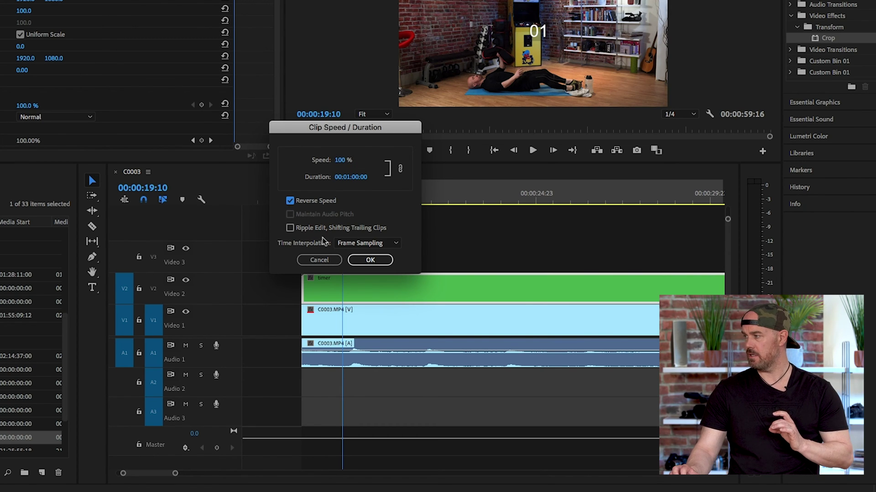
click(370, 261)
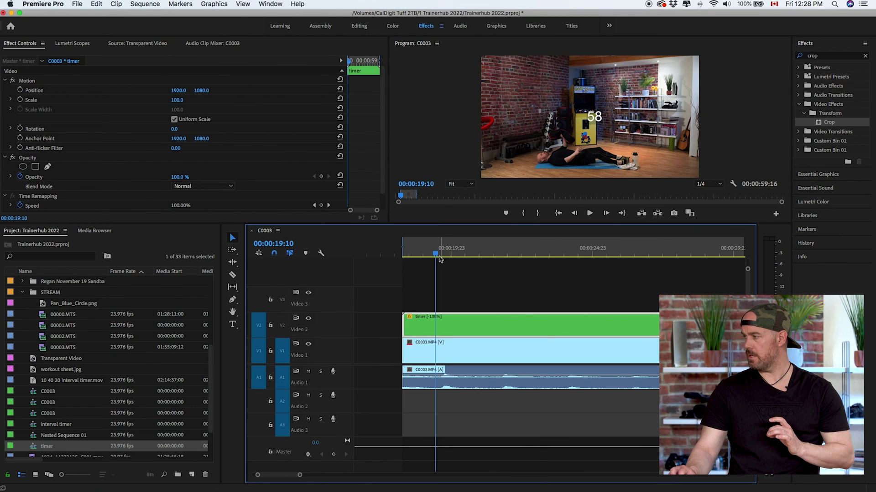
click(333, 203)
mouse_move(428, 255)
mouse_down()
mouse_move(403, 255)
mouse_move(630, 260)
mouse_move(438, 268)
mouse_up()
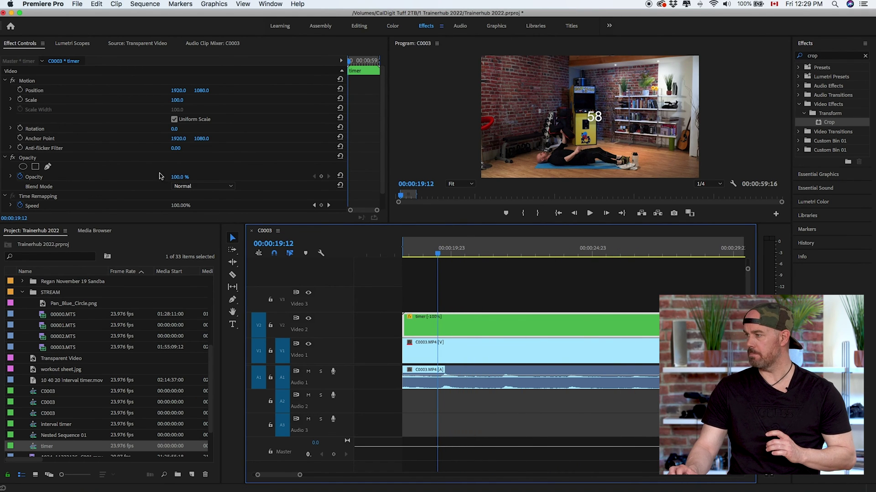
Step: Set the timer nest's Blend Mode to Screen and offset its Anchor Point X
click(211, 188)
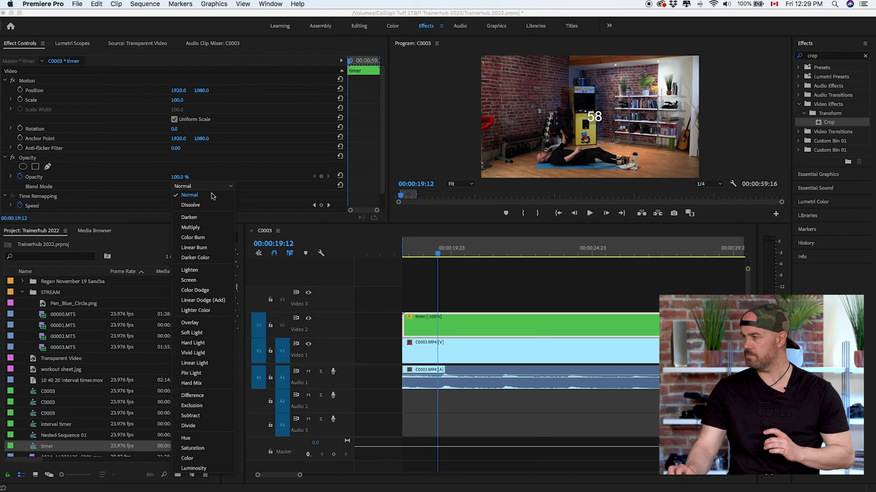
click(204, 280)
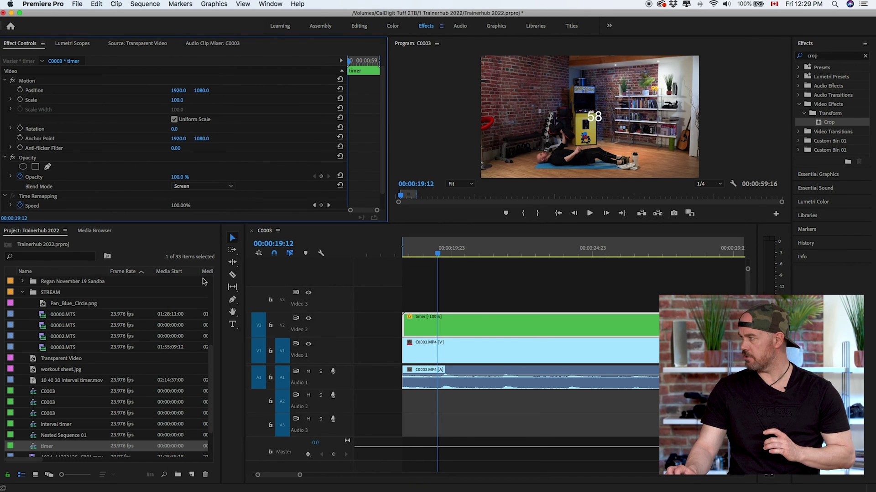
click(480, 324)
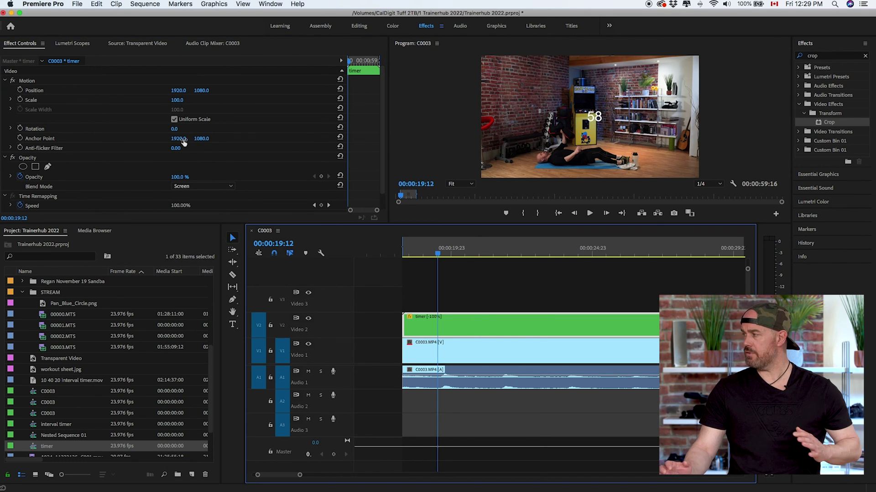
drag(184, 142, 182, 137)
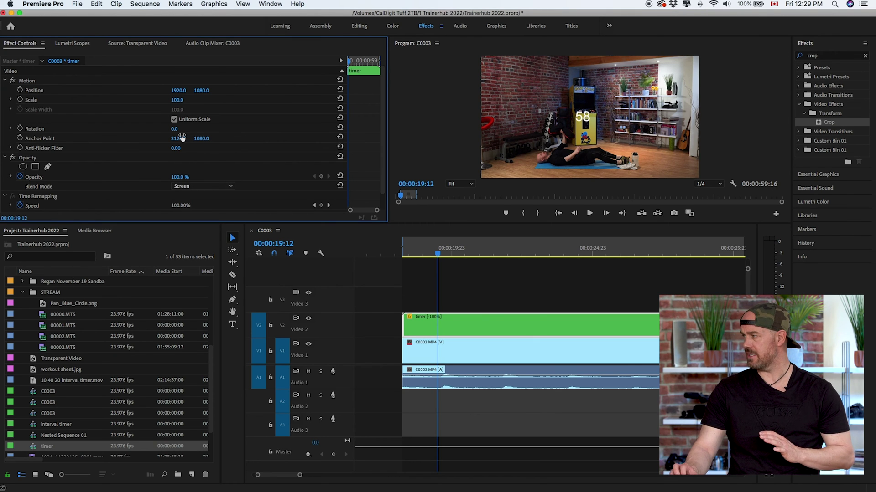
Step: With Safe Margins shown, move the timer to Position 609, 343 at Scale 130
right_click(528, 93)
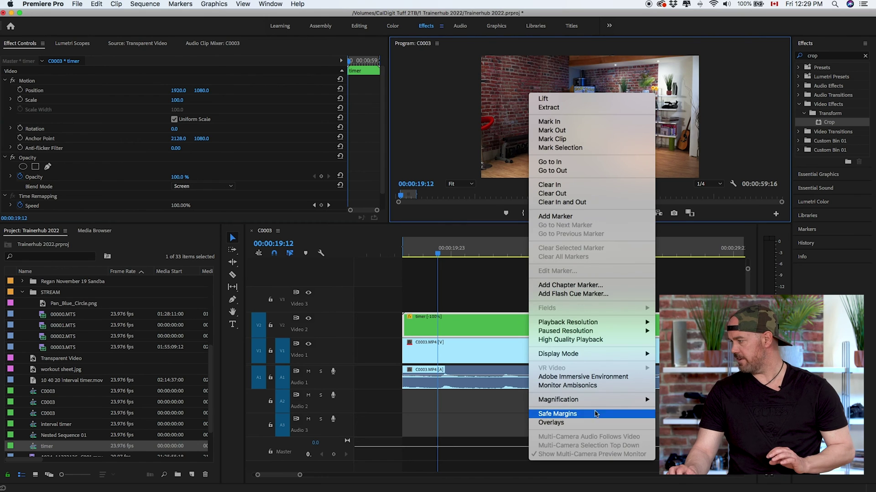
click(594, 415)
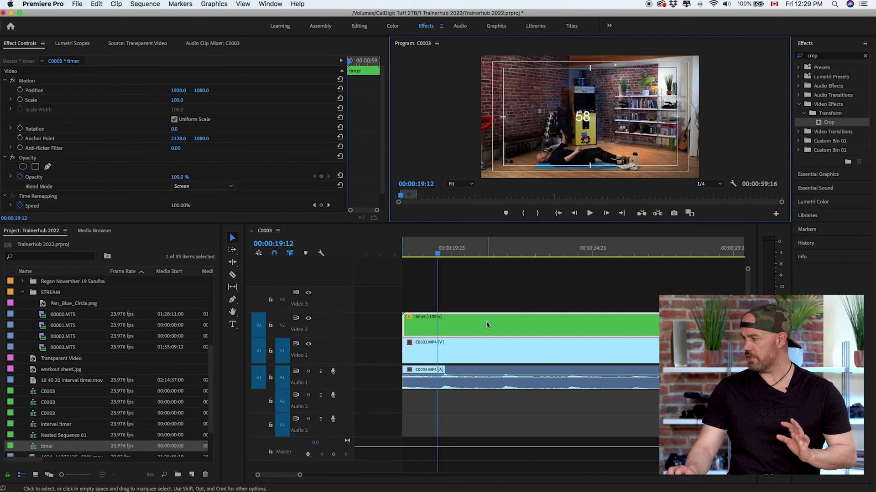
drag(178, 90, 28, 91)
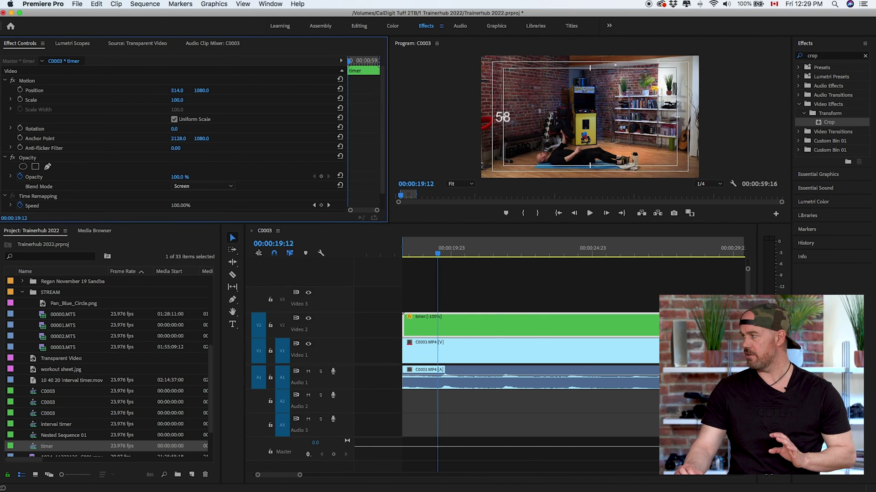
drag(201, 91, 114, 91)
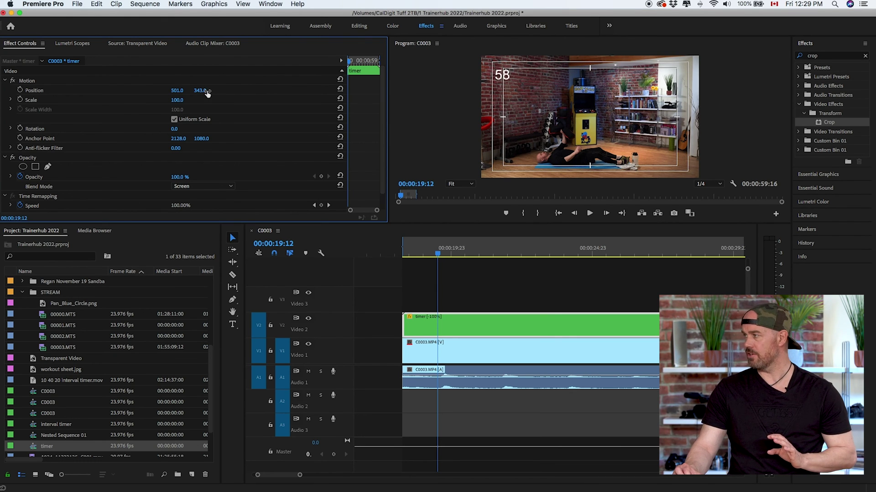
mouse_move(177, 102)
mouse_down()
mouse_move(195, 102)
mouse_move(182, 98)
mouse_move(189, 90)
mouse_up()
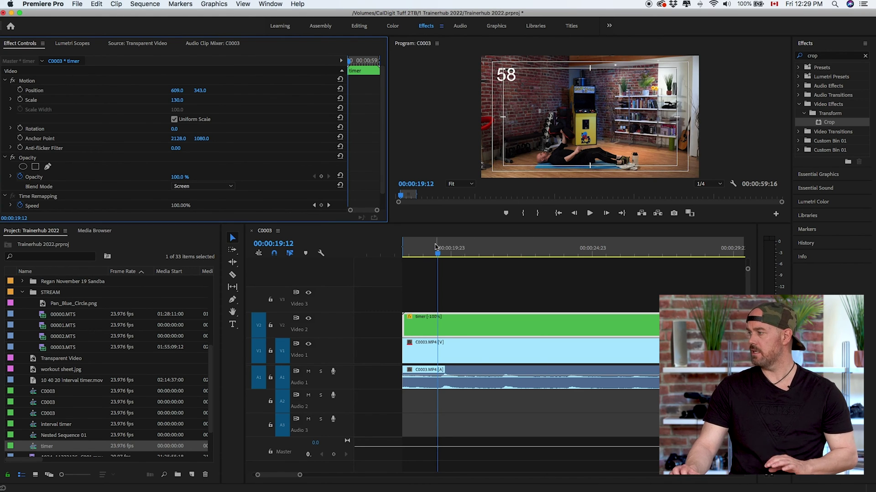
right_click(553, 135)
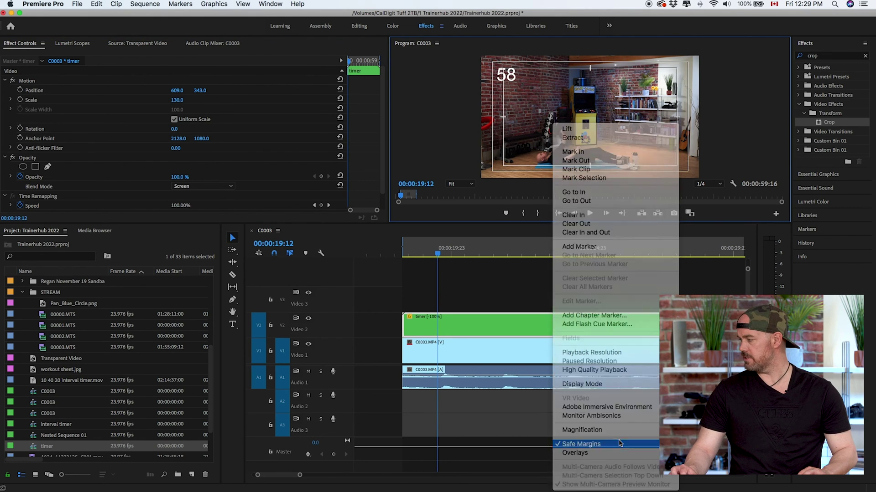
Step: Turn off Safe Margins and play the sequence to watch the countdown, then stop
click(620, 444)
key(space)
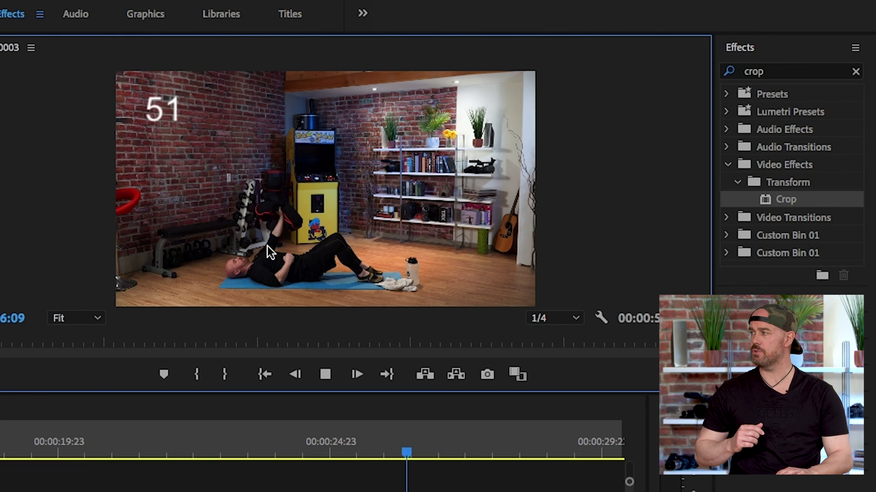
key(space)
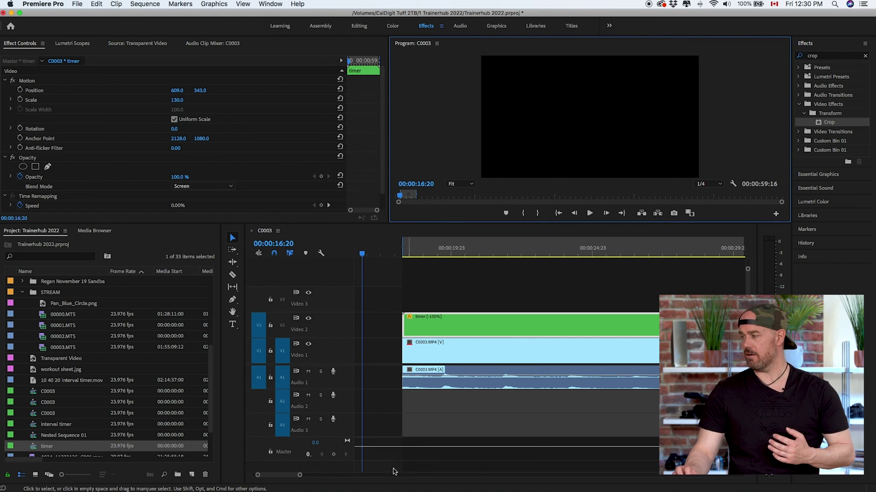
Step: Load Pan_Blue_Circle.png in the Source monitor and move the timer clip up to Video 3
drag(299, 475, 364, 476)
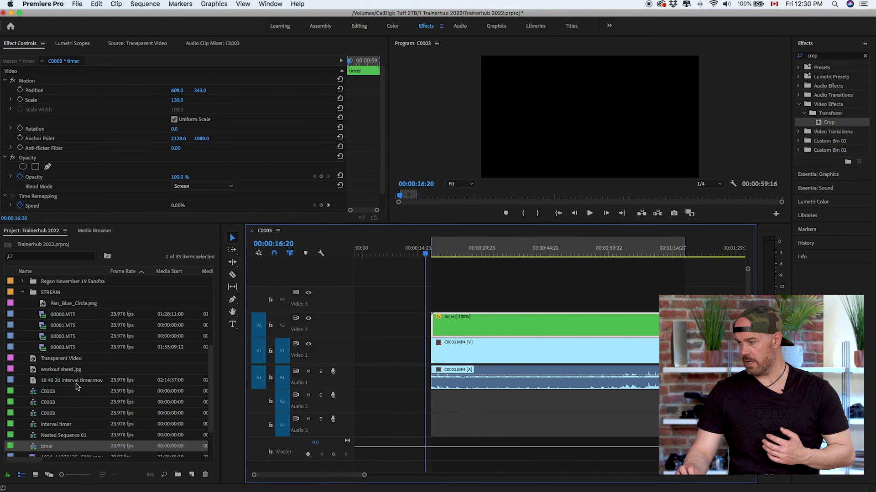
scroll(53, 376, up, 2)
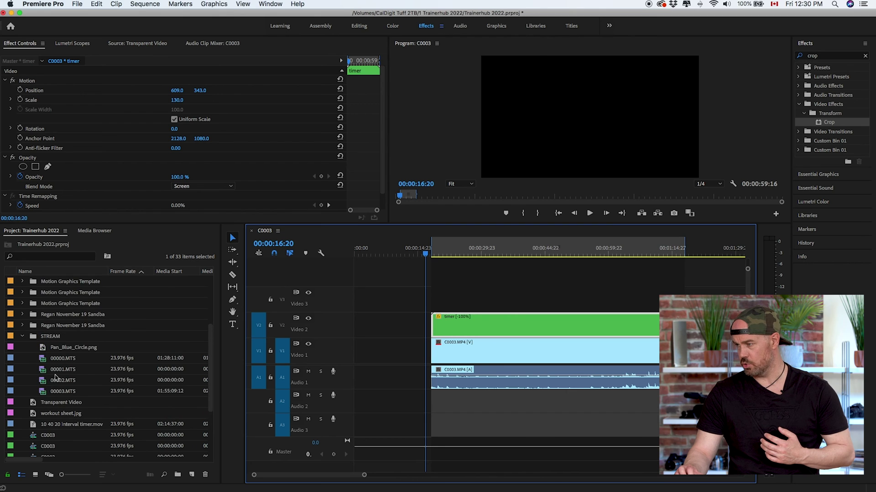
click(33, 348)
double_click(12, 348)
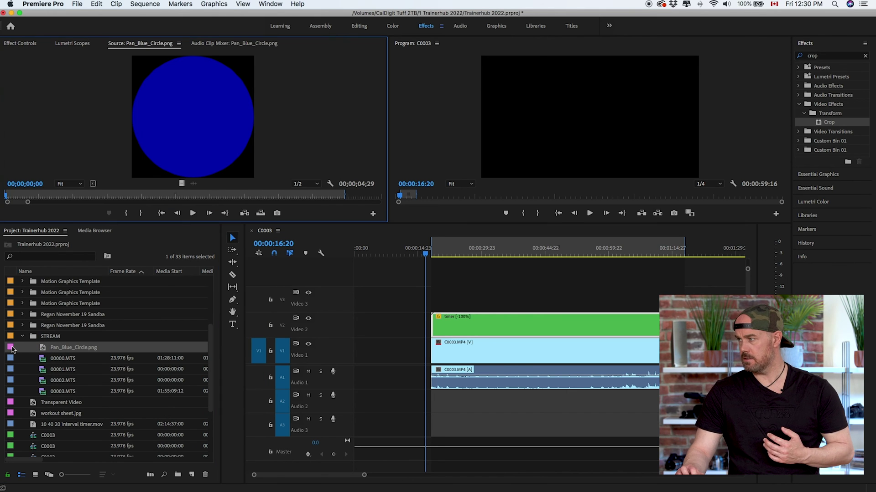
click(505, 292)
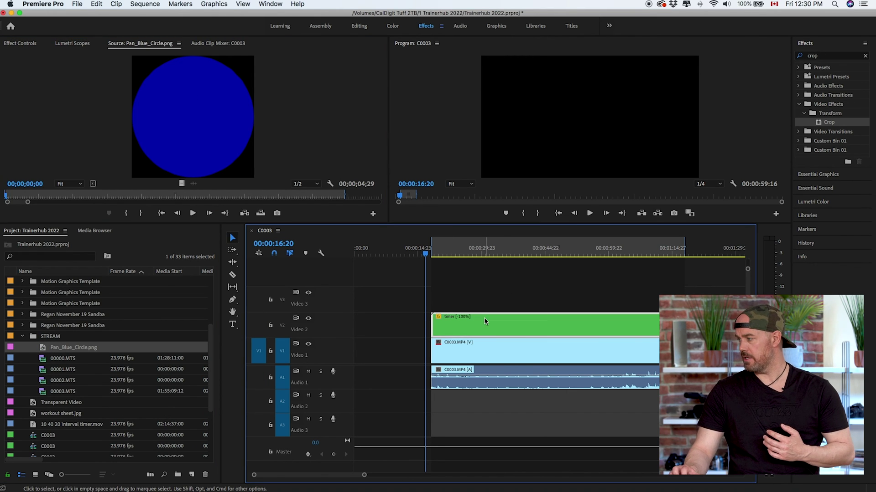
drag(488, 327, 493, 311)
drag(211, 143, 686, 325)
Step: Place the blue circle image on Video 2 and extend it to span the timer clip
click(449, 324)
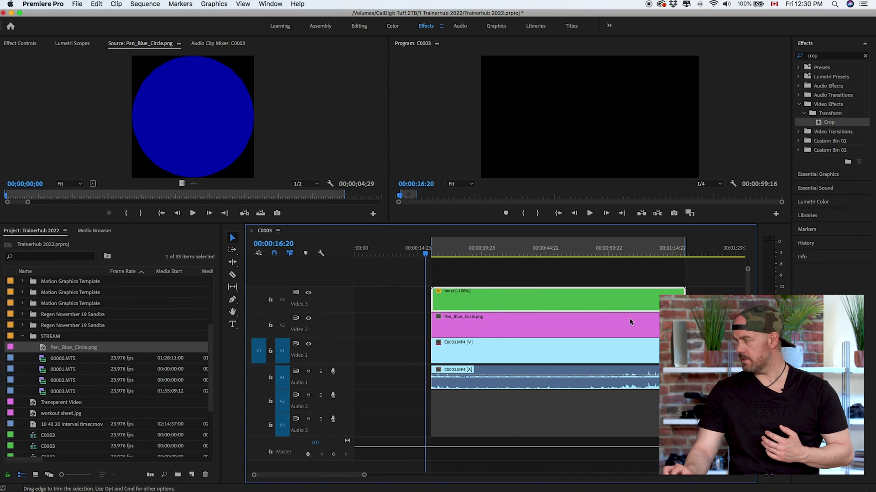
click(438, 252)
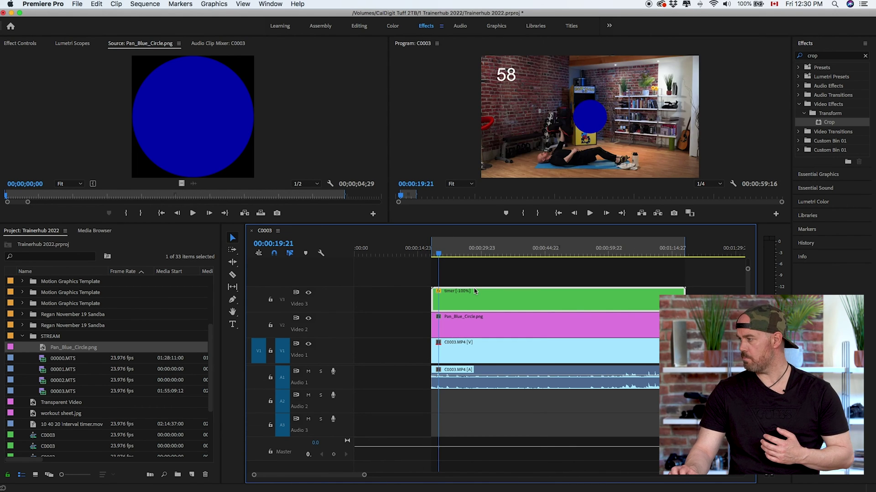
click(477, 325)
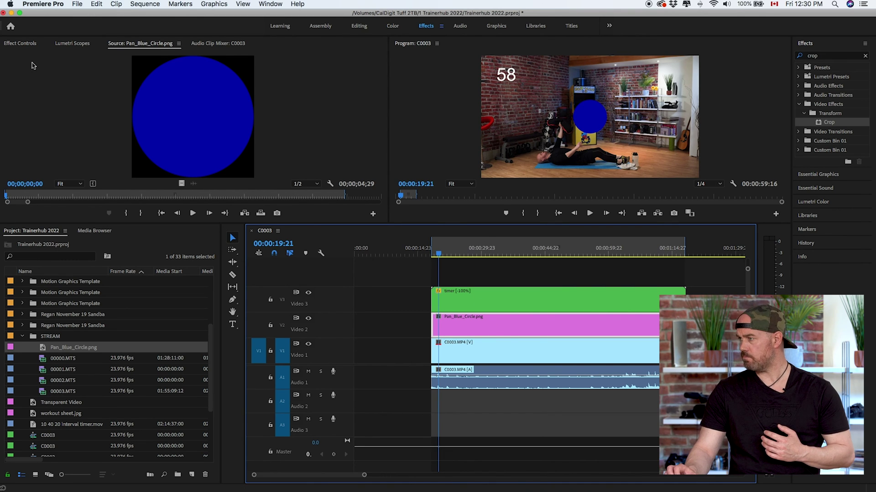
Step: Scale the blue circle to 44, then up to 66, and move it up behind the timer
click(42, 45)
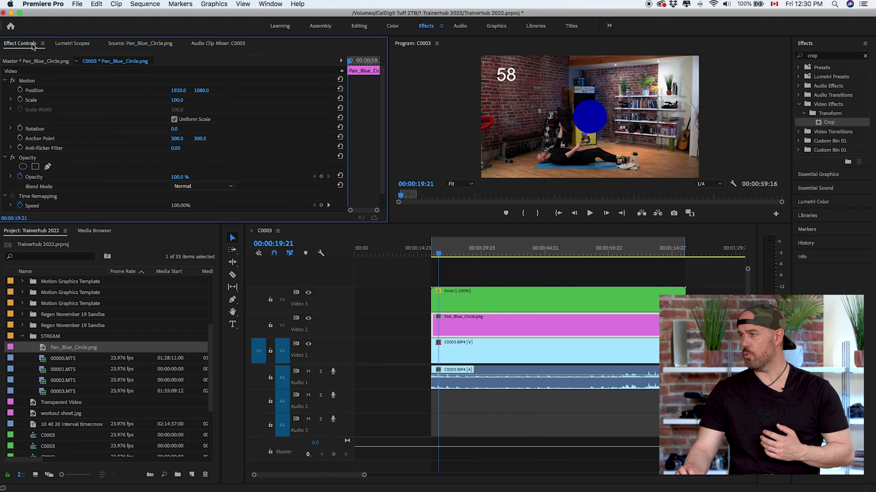
click(177, 100)
text(44)
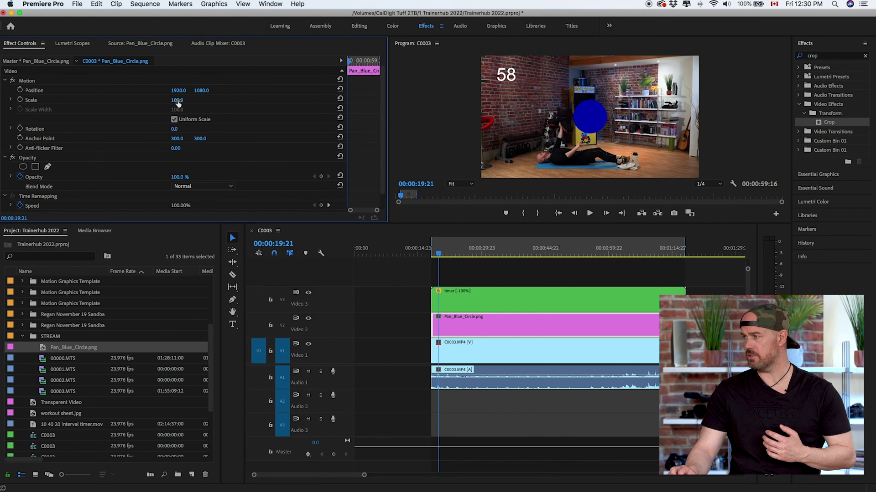
key(Return)
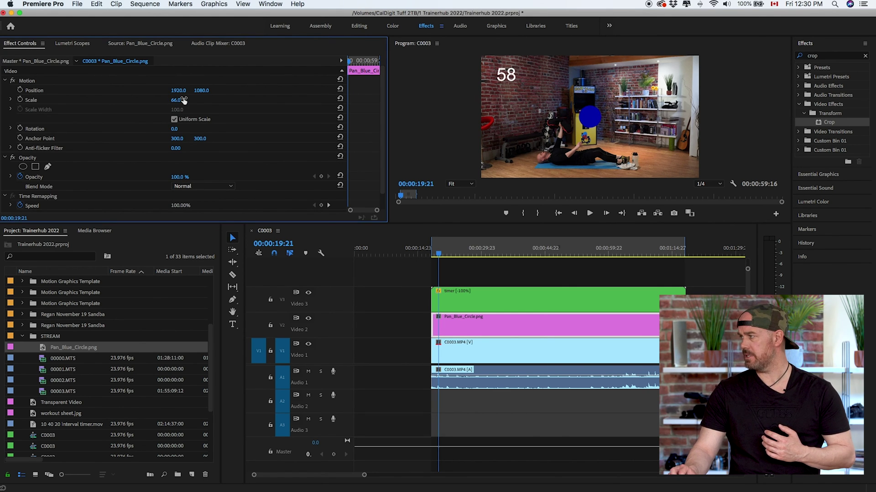
drag(176, 100, 139, 90)
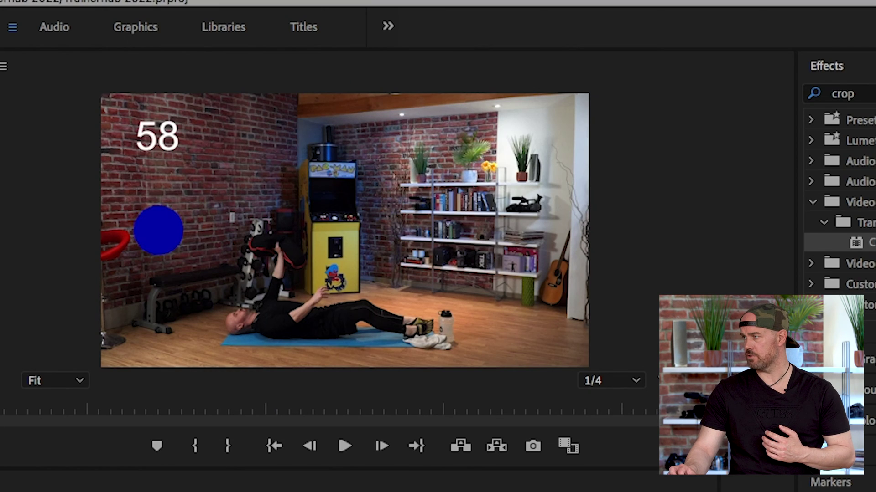
drag(201, 90, 188, 90)
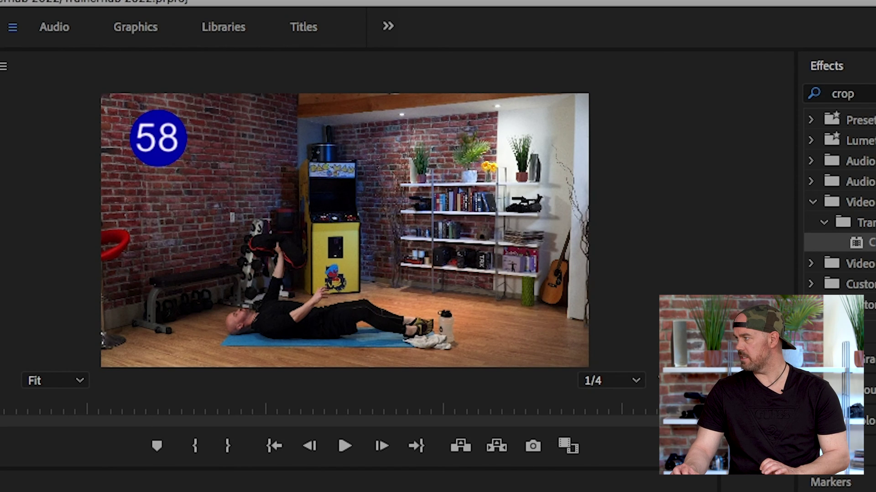
Step: View the Program monitor at 50% zoom to check the circle's placement
click(79, 379)
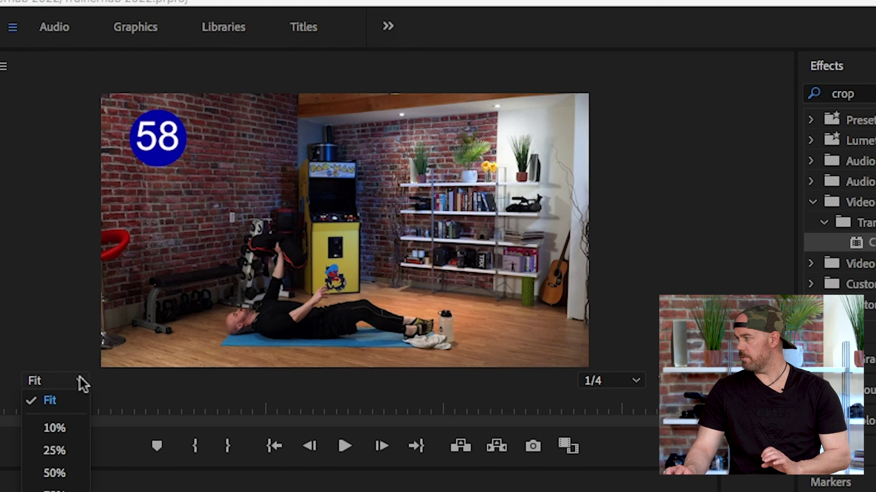
click(55, 474)
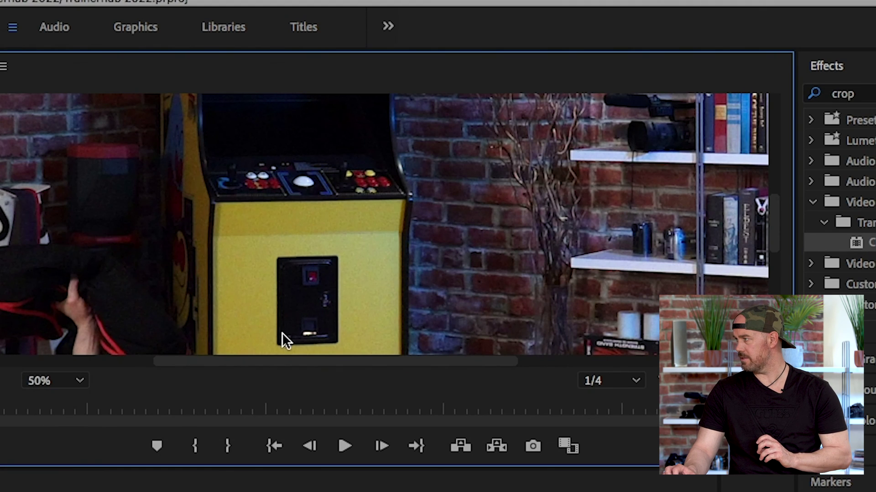
drag(770, 234, 774, 112)
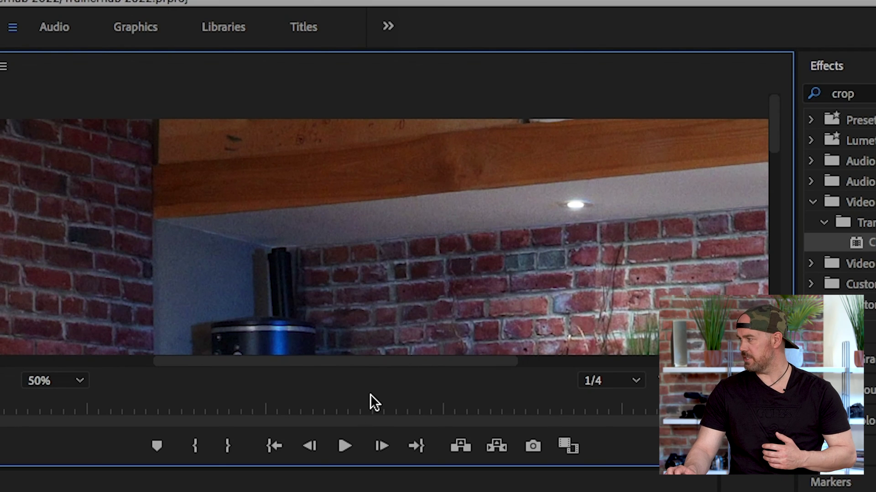
drag(333, 362, 160, 305)
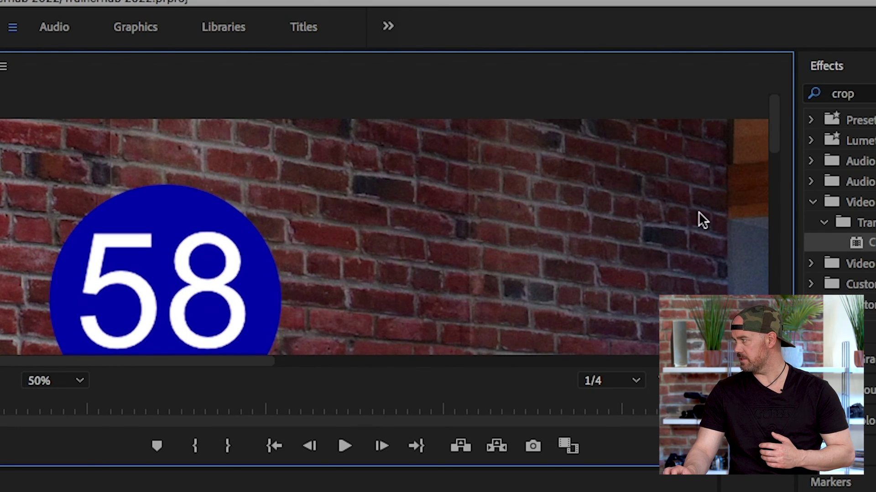
drag(773, 131, 768, 149)
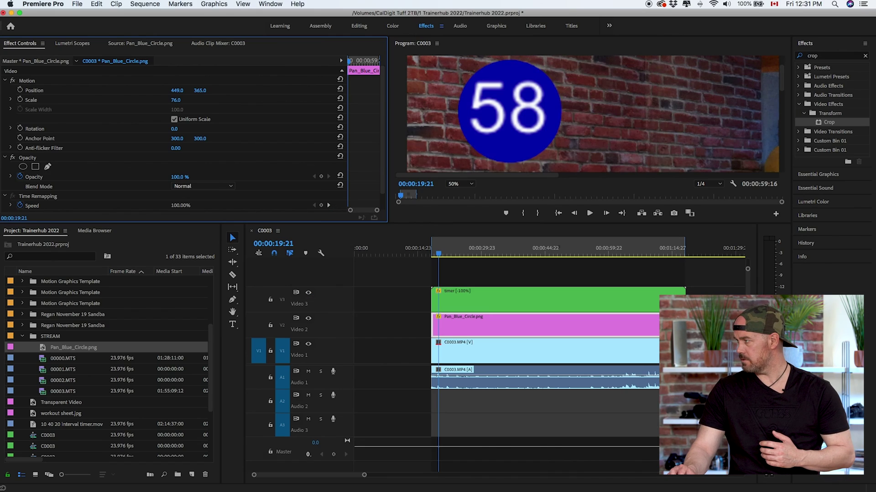
Step: Bring the circle's Position to 439, 339 and set the Program monitor back to Fit
drag(199, 90, 179, 93)
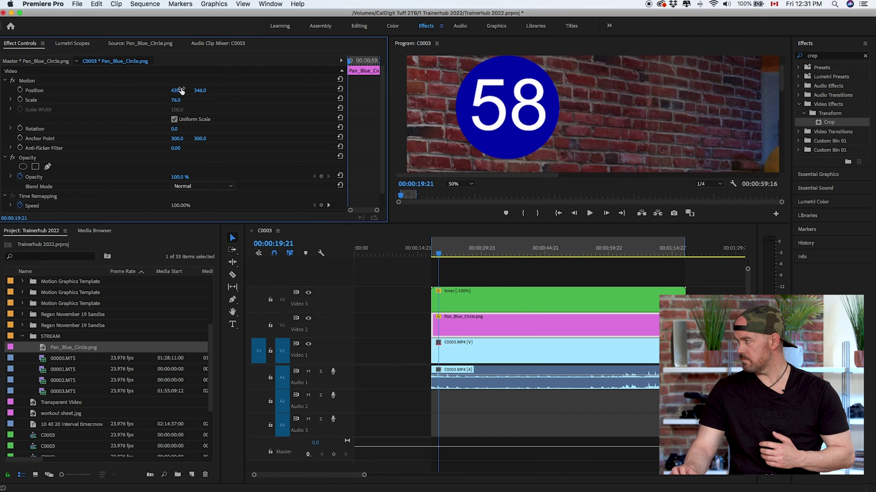
drag(199, 91, 196, 90)
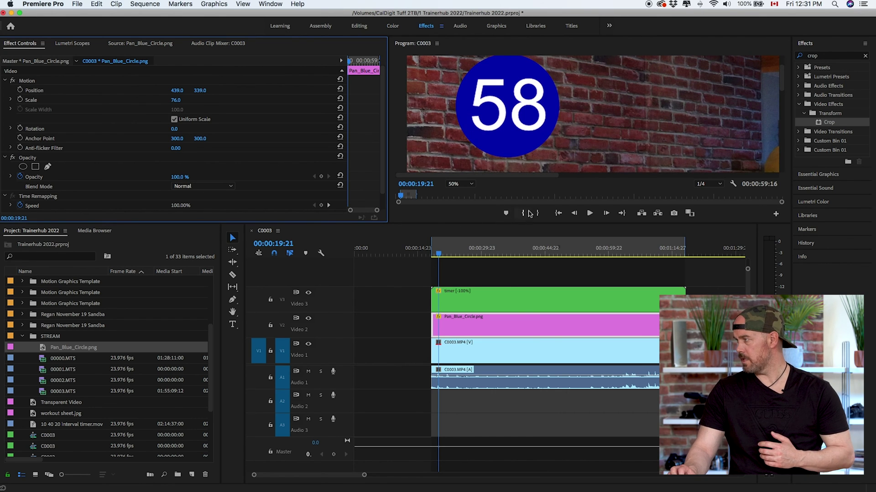
click(460, 184)
click(466, 196)
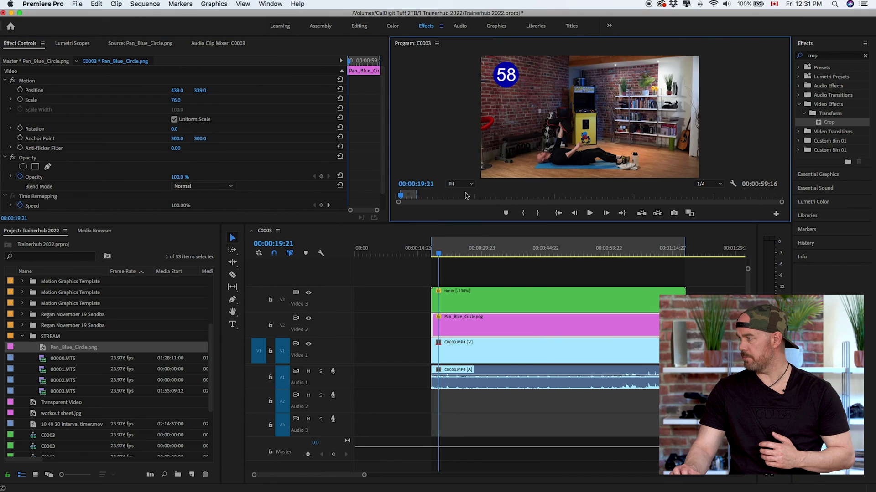
Step: Play the sequence to check the countdown, then park on the first frame reading 59
click(439, 254)
key(space)
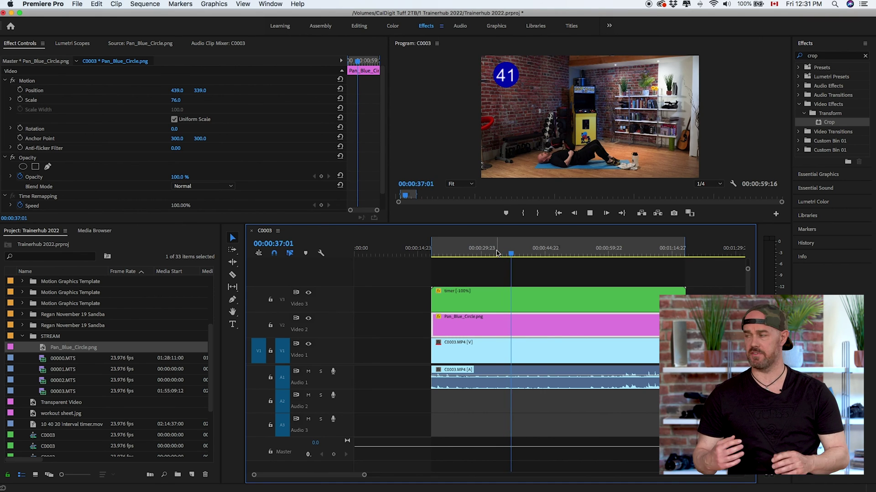
key(space)
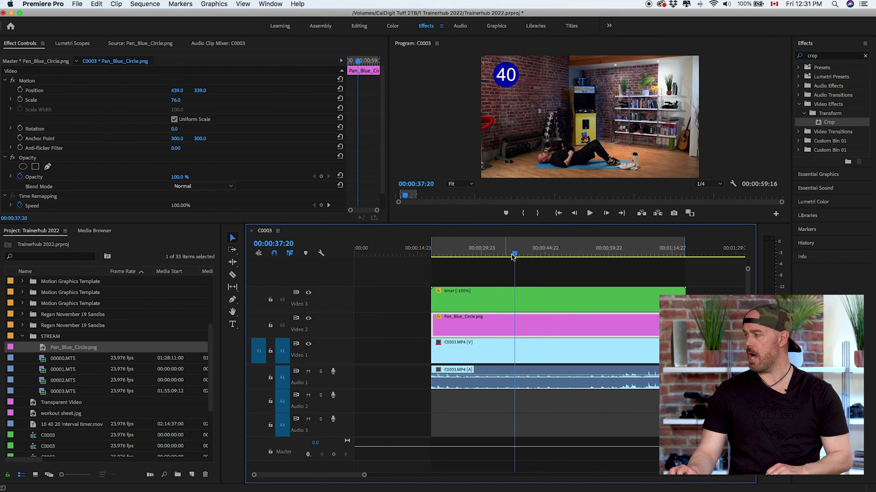
click(490, 254)
click(433, 256)
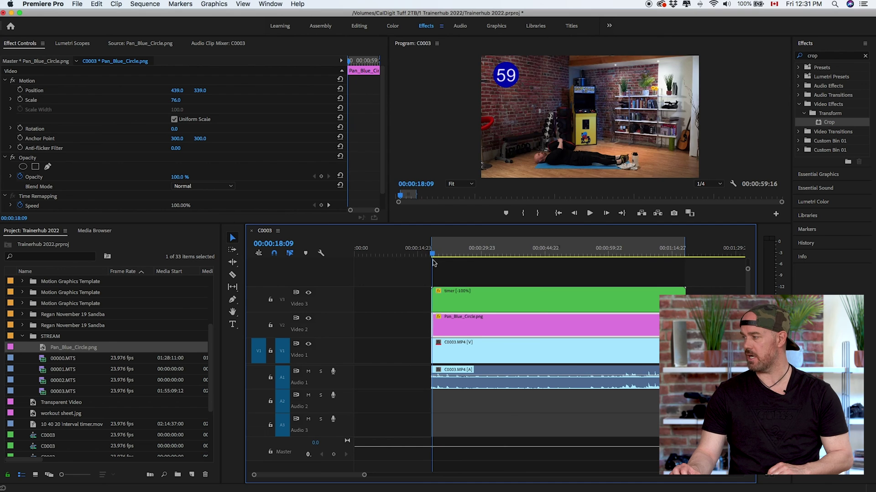
click(431, 261)
click(433, 263)
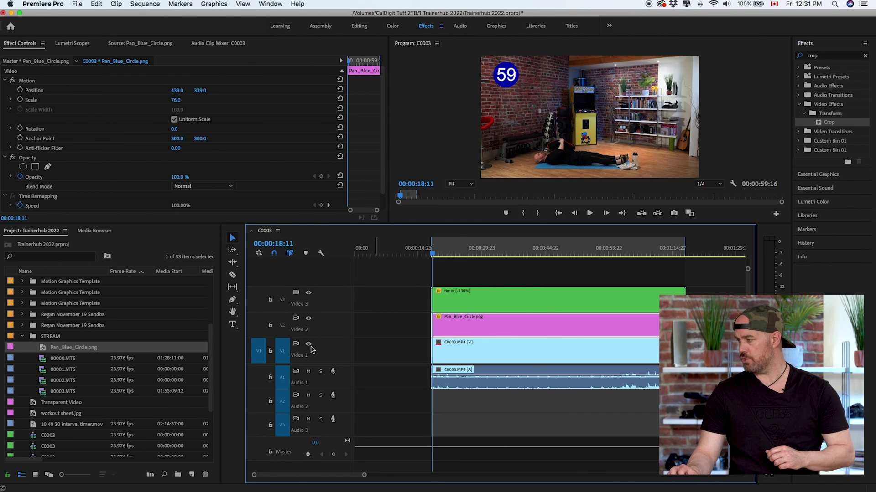
Step: Mute Audio 1 and hide Video 1 so only the countdown circle shows
click(310, 375)
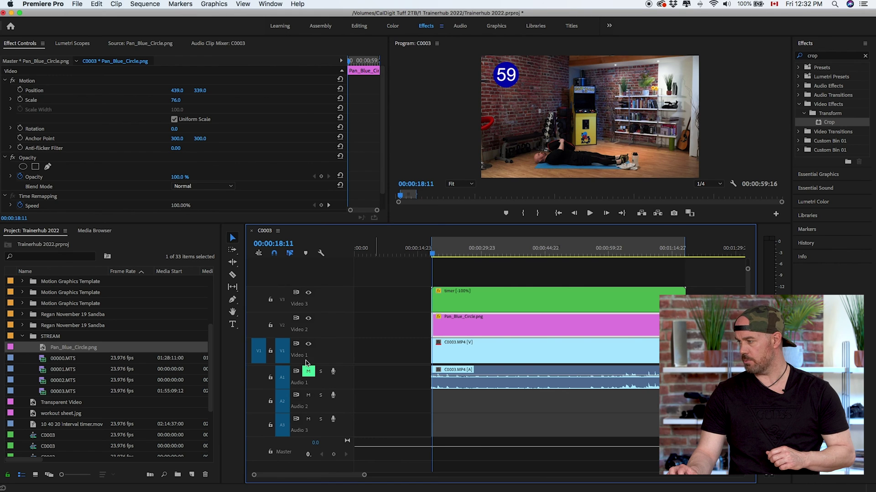
click(308, 345)
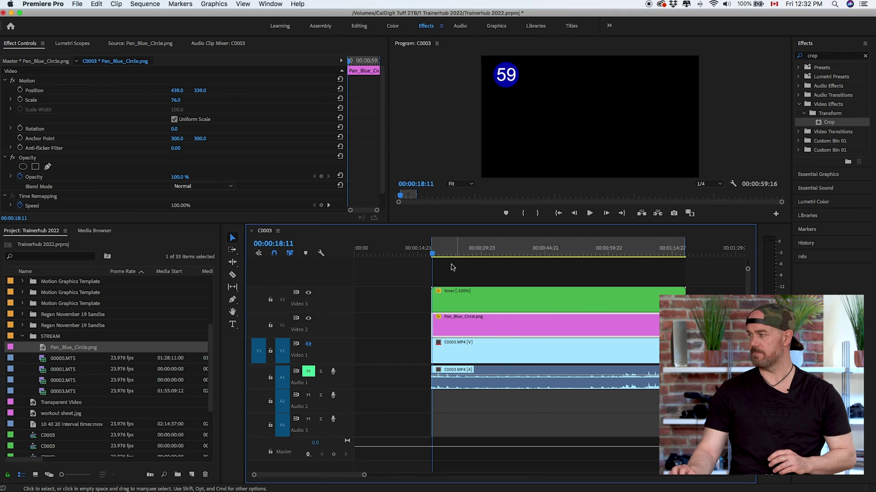
click(77, 4)
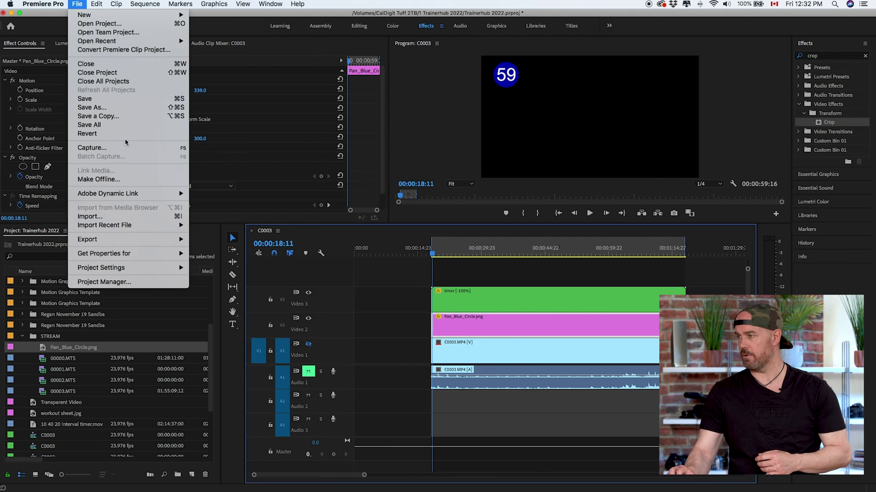
Step: Set the export to QuickTime with the Animation codec and 8-bpc + alpha depth
mouse_move(122, 243)
click(209, 239)
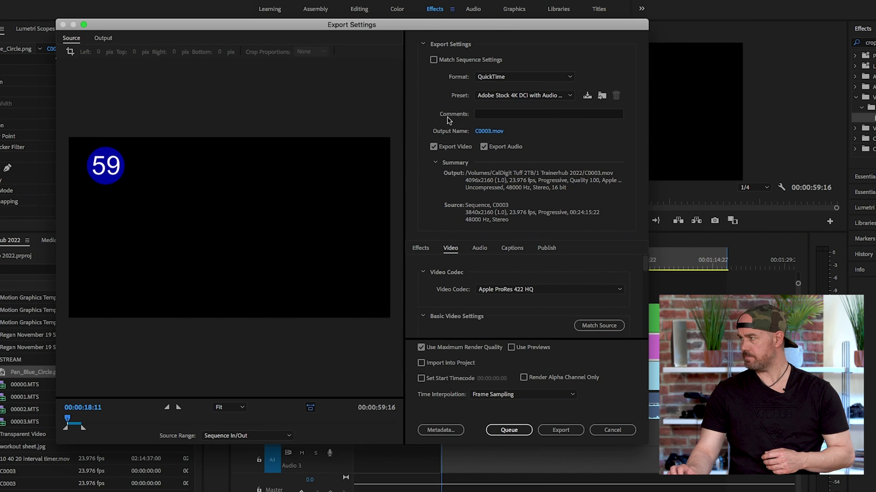
click(503, 75)
click(504, 78)
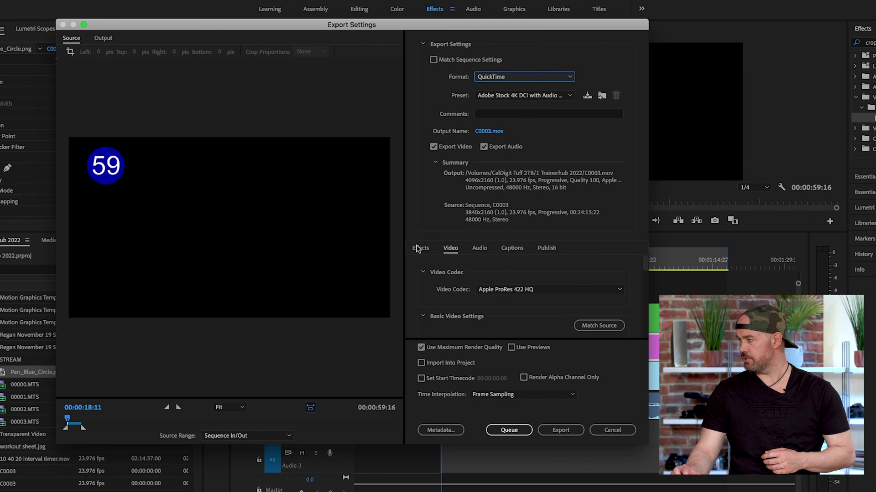
click(450, 248)
click(510, 290)
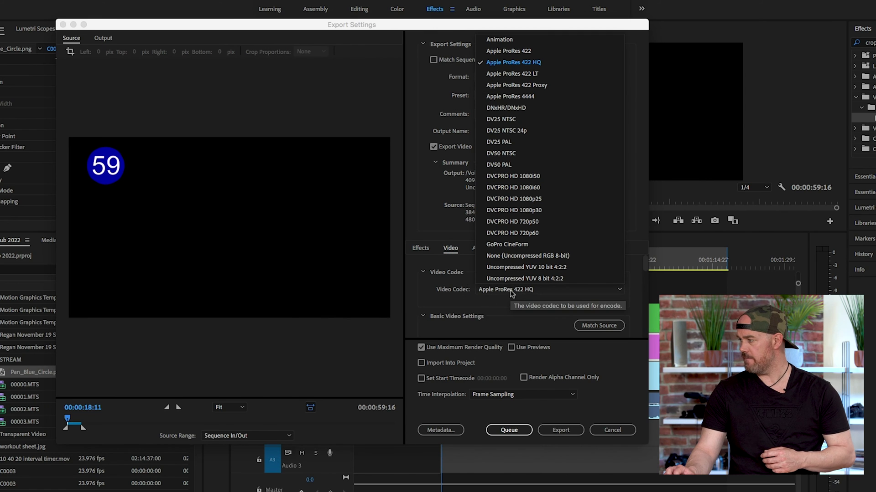
click(503, 40)
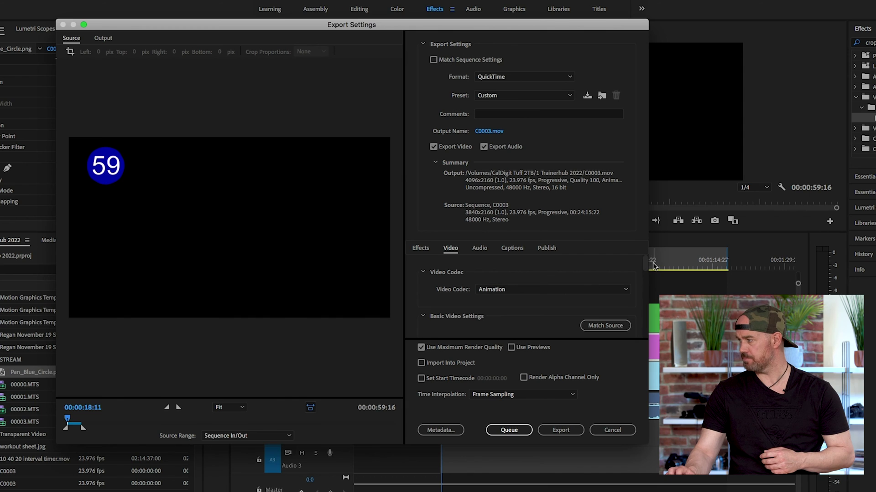
drag(645, 270, 633, 301)
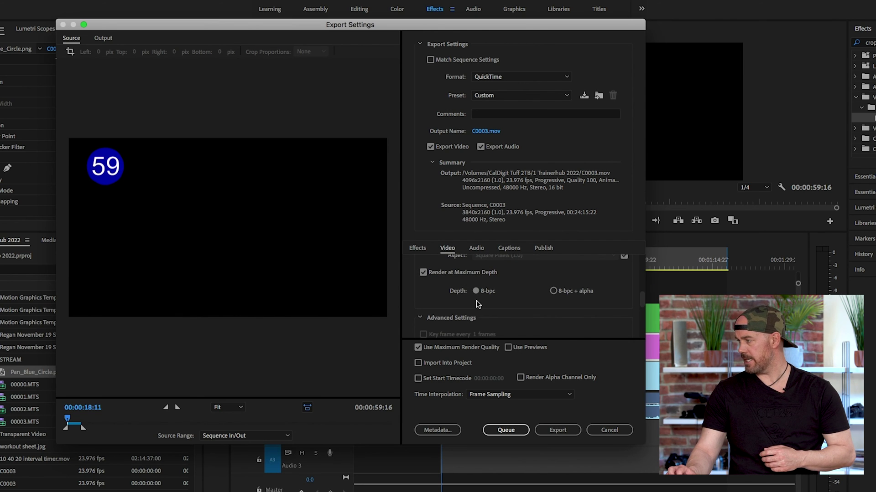
click(553, 291)
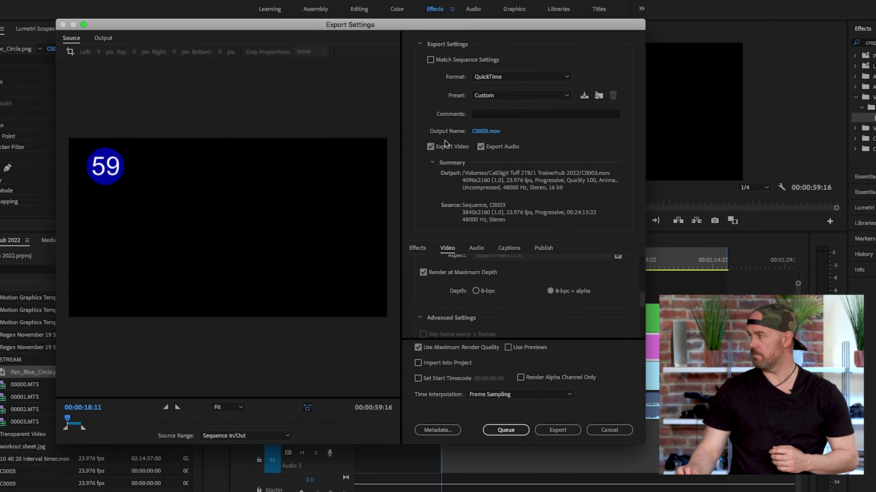
Step: Name the output timer 60 on the Desktop and start the export
click(478, 132)
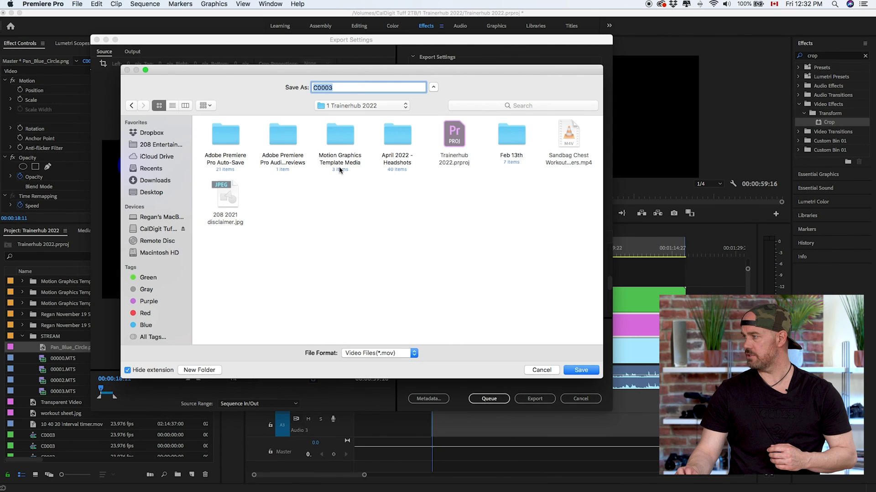
text(timer 60)
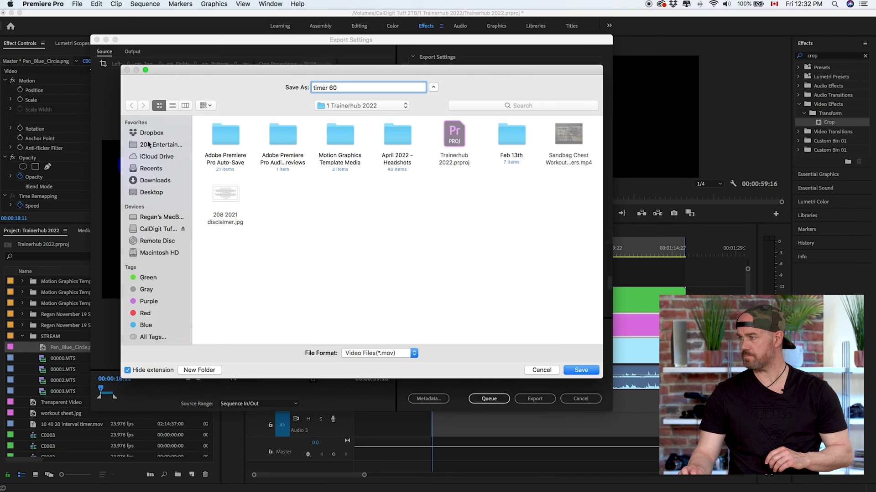
click(151, 192)
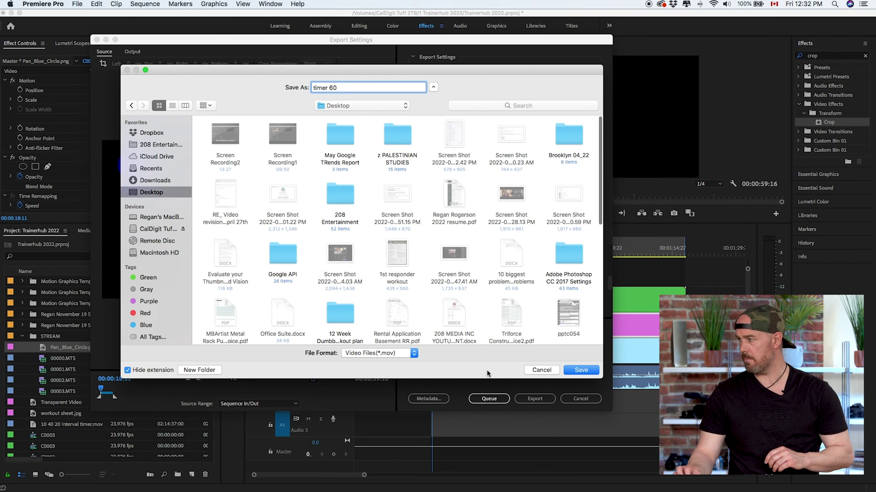
click(580, 370)
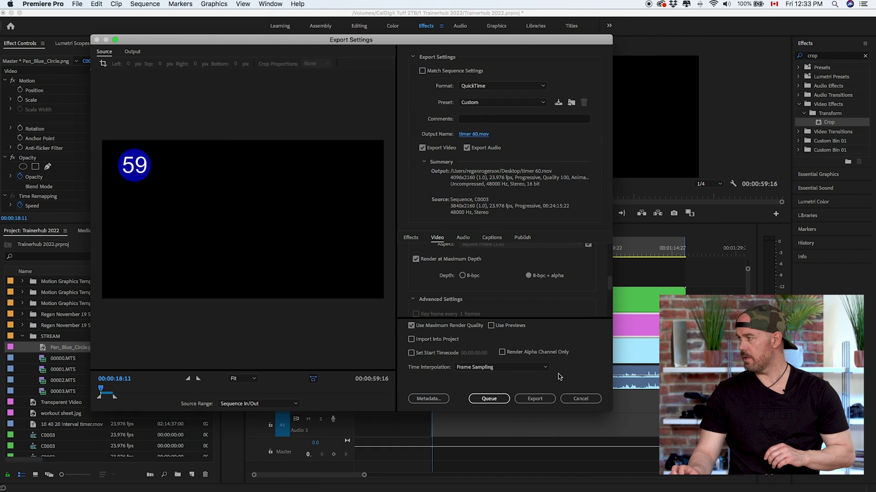
click(534, 399)
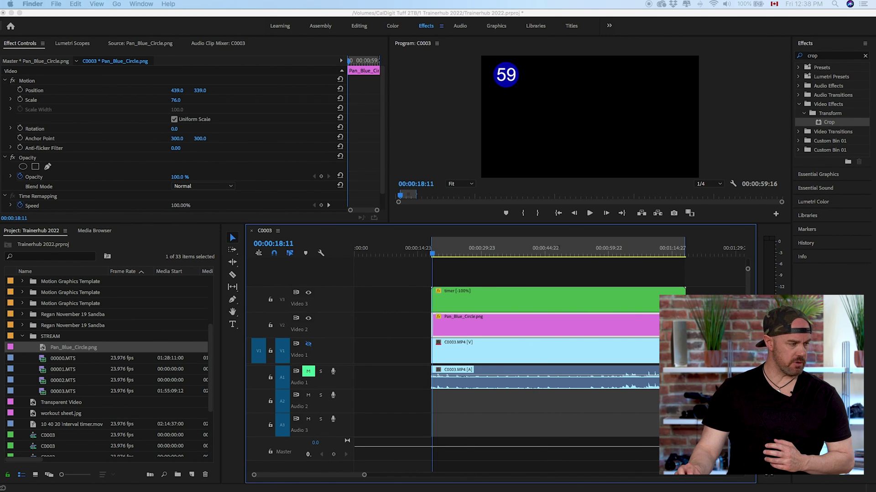
Step: Import timer 60.mov into the STREAM bin and delete the old timer and circle clips
drag(165, 312, 118, 341)
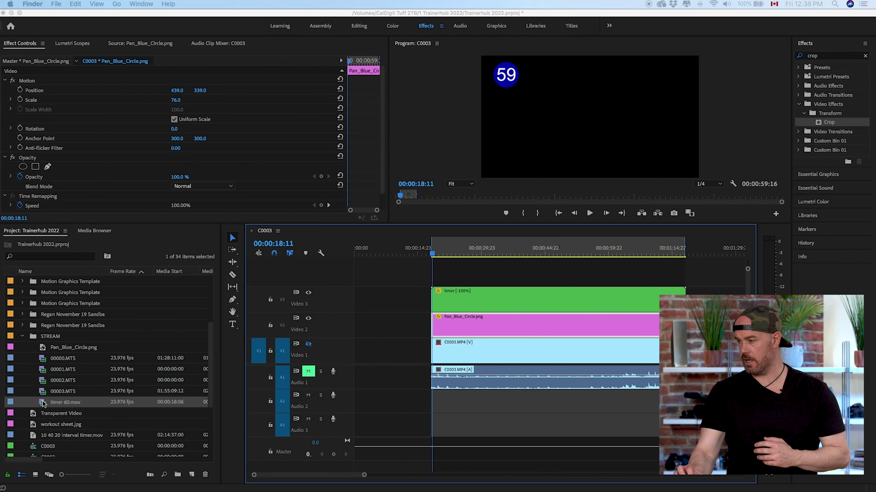
click(542, 277)
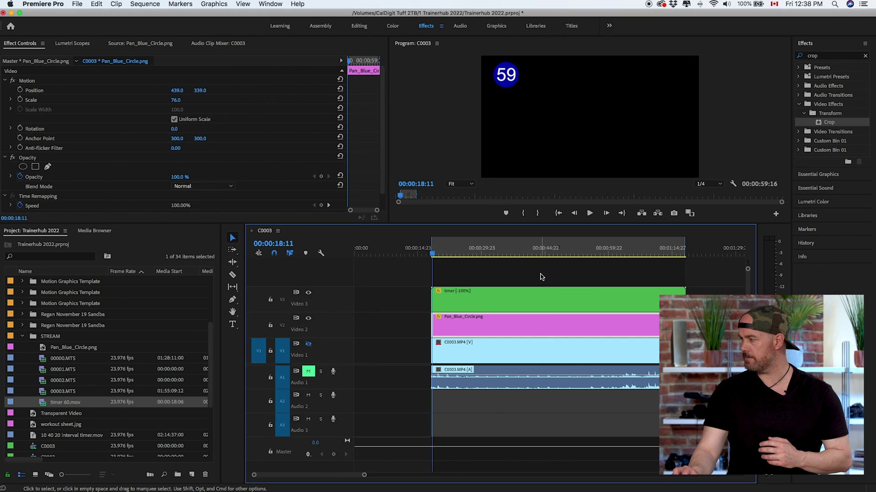
drag(701, 281, 460, 333)
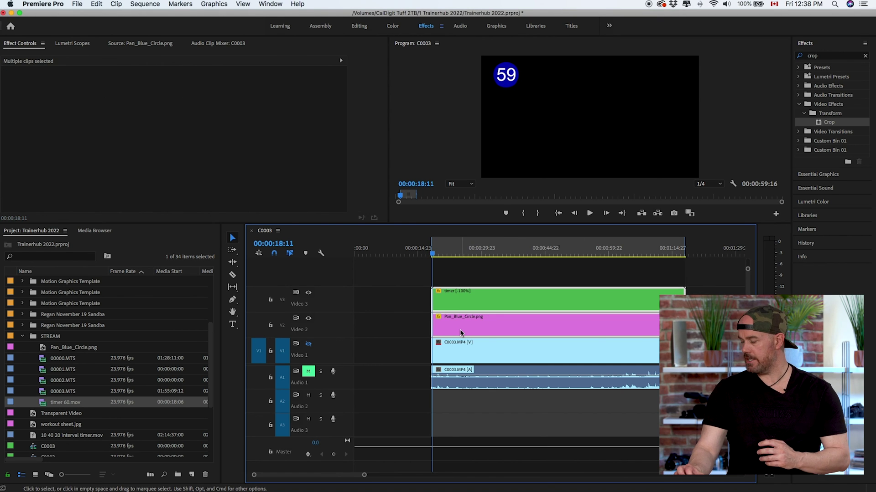
key(Delete)
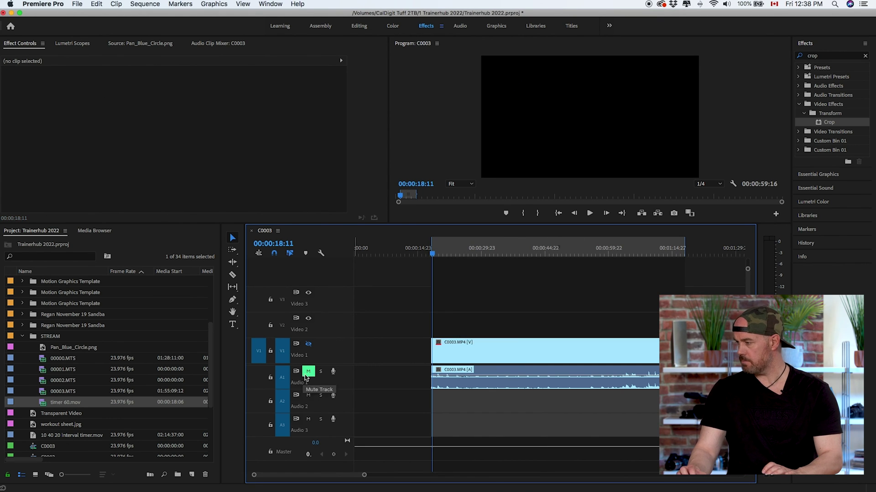
Step: Unmute Audio 1 and turn the Video 1 workout footage back on
click(308, 395)
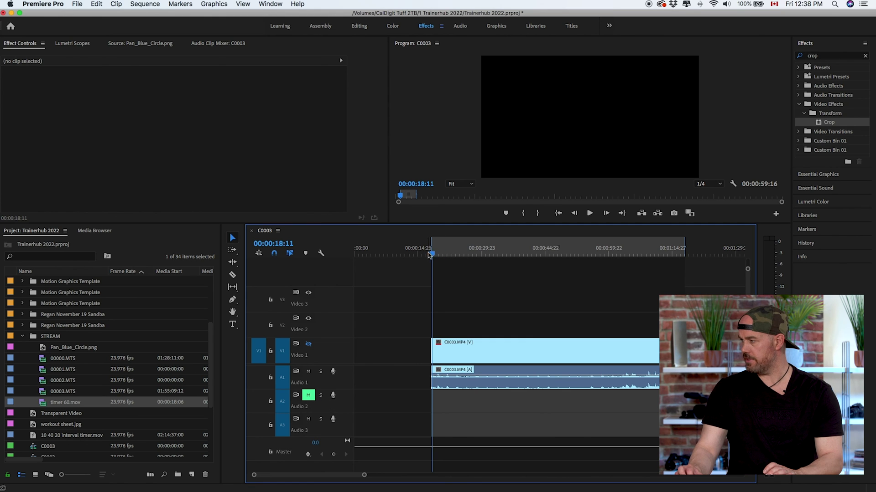
drag(429, 254, 440, 254)
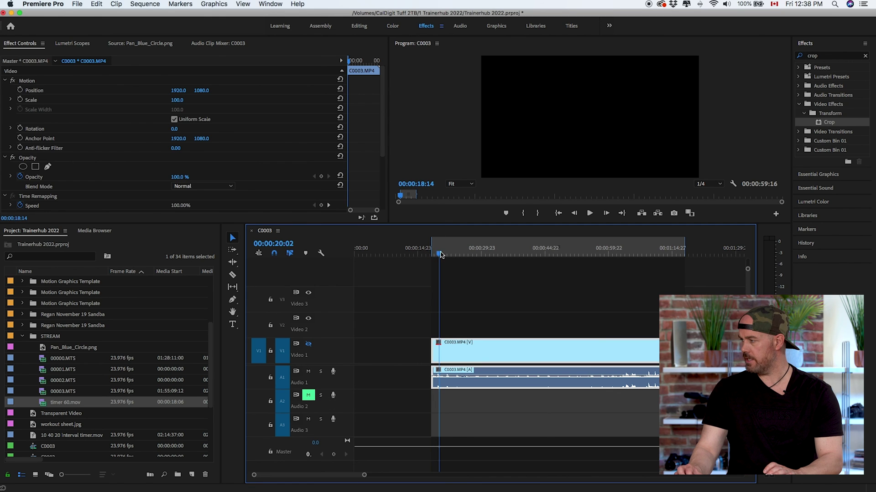
click(308, 344)
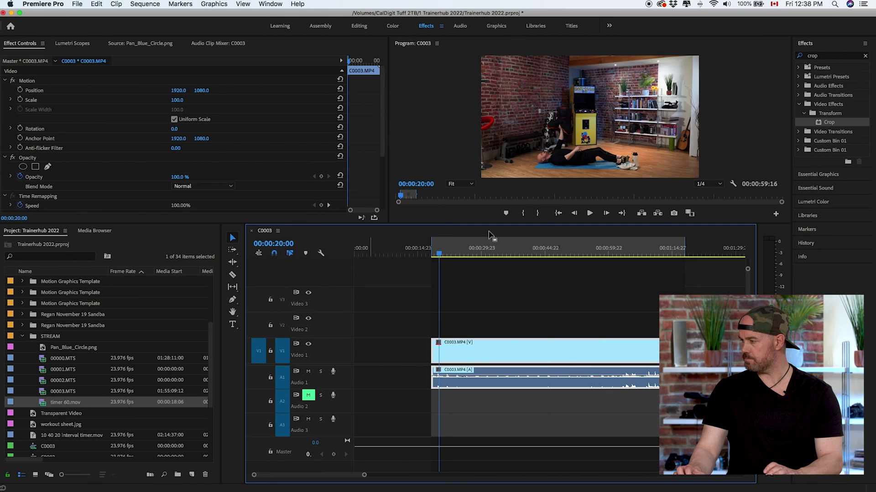
Step: Place timer 60.mov on Video 2 above the workout footage and preview the overlay
double_click(13, 403)
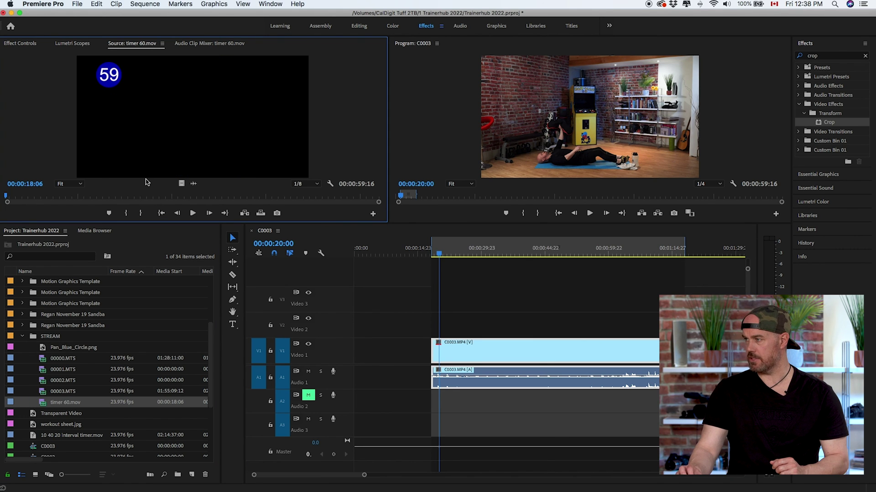
drag(160, 131, 279, 201)
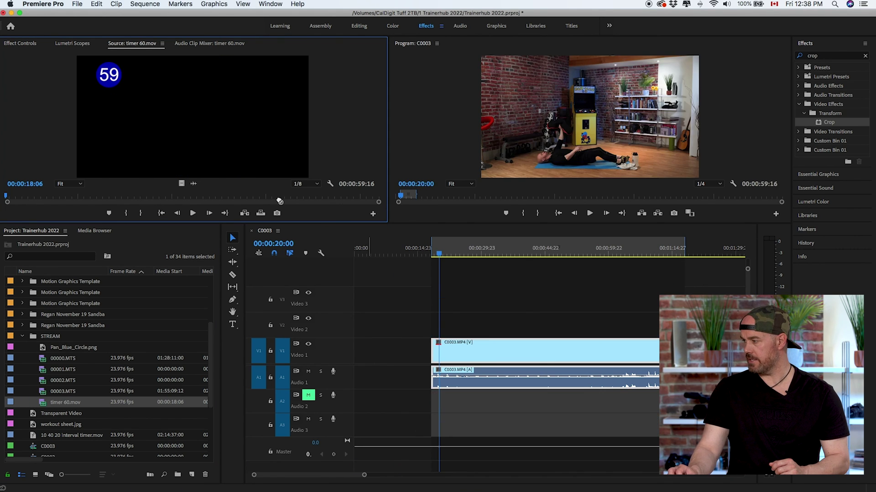
drag(182, 184, 441, 336)
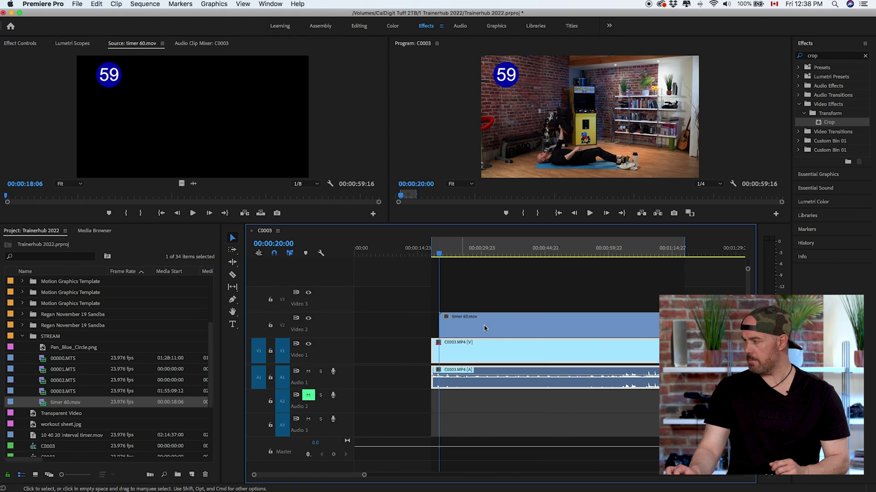
drag(506, 328, 501, 329)
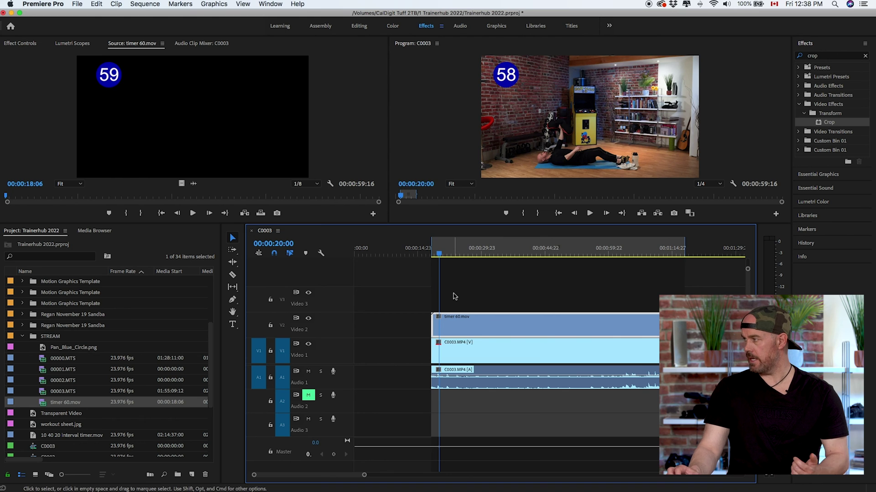
drag(451, 254, 472, 254)
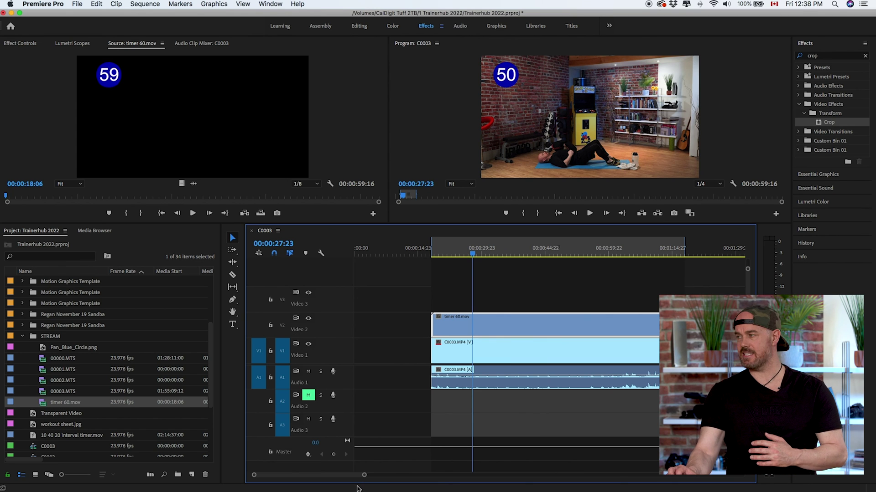
Step: Trim the timer's start so it counts from 40, then step to the 20 mark
mouse_move(358, 489)
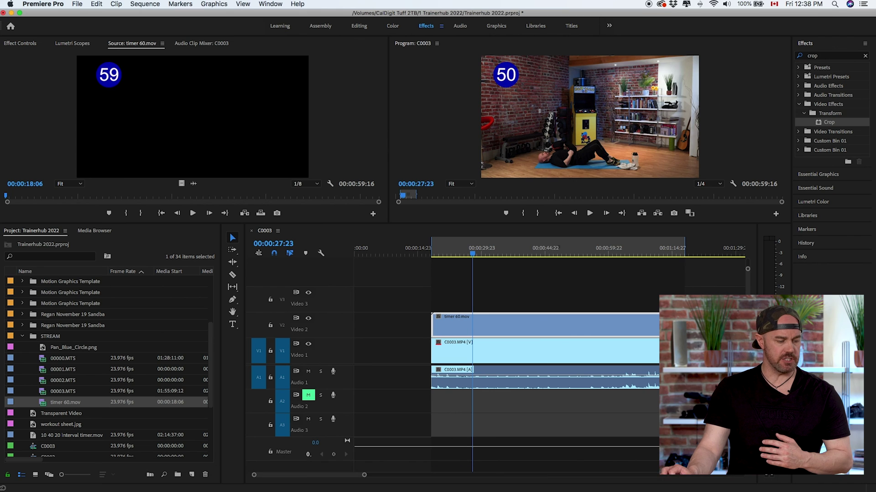
key(shift+3)
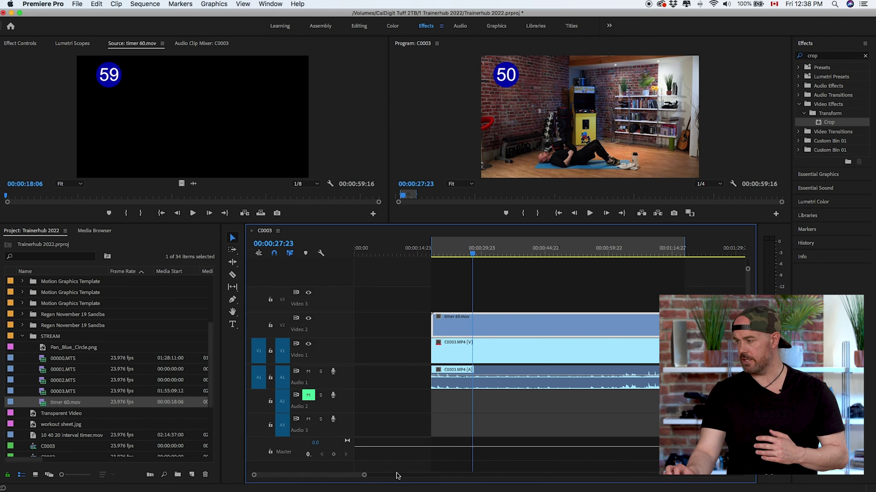
drag(364, 476, 337, 476)
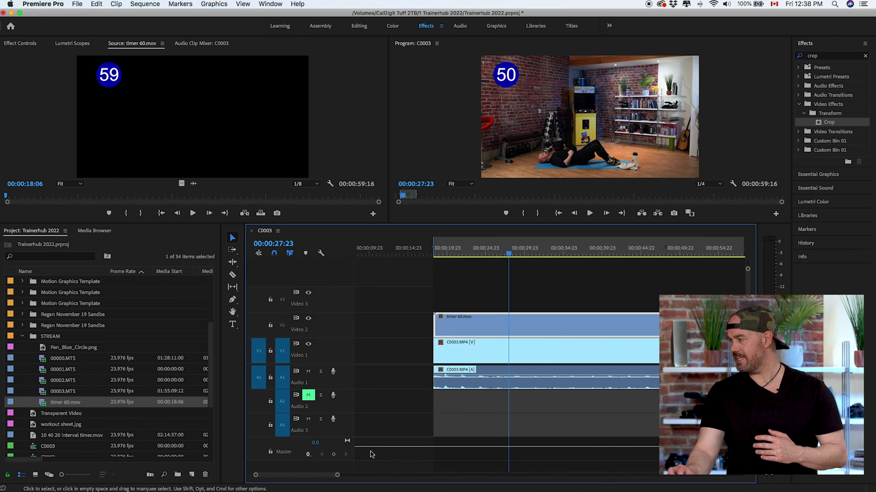
drag(508, 254, 580, 255)
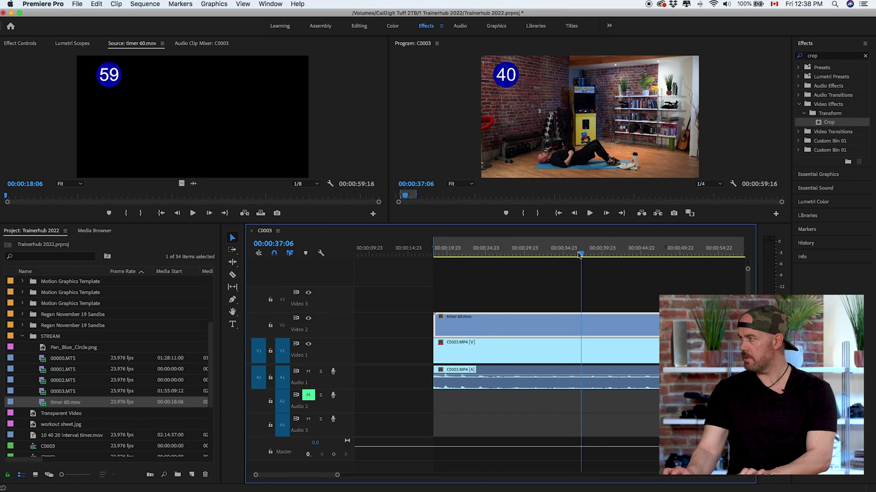
drag(434, 323, 495, 328)
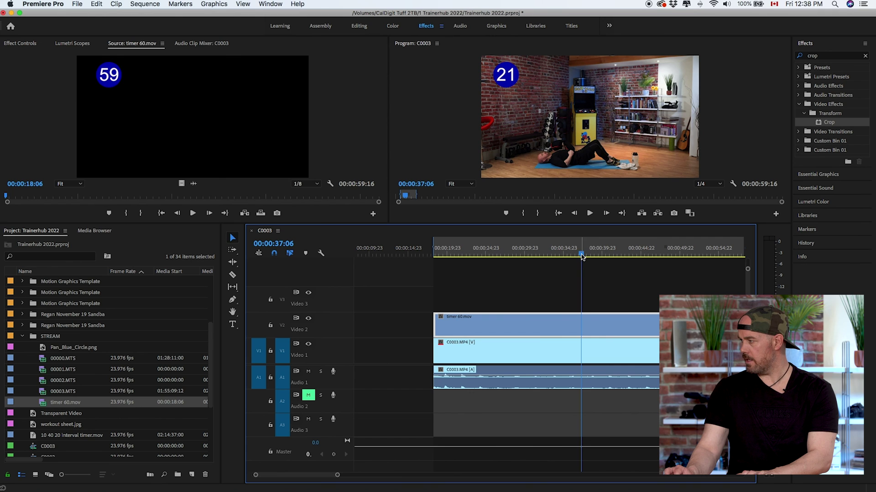
key(Right)
key(Right)
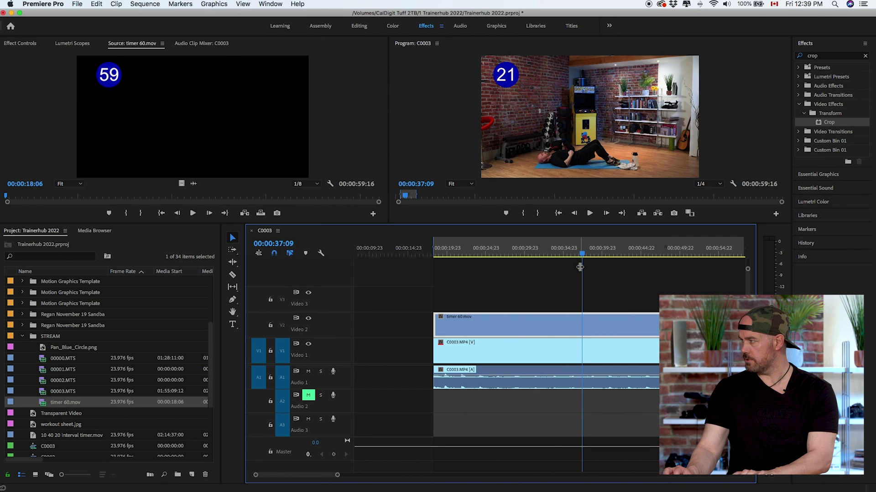
key(Right)
key(Right)
key(Right)
key(Right)
key(Right)
key(Right)
key(Right)
key(Right)
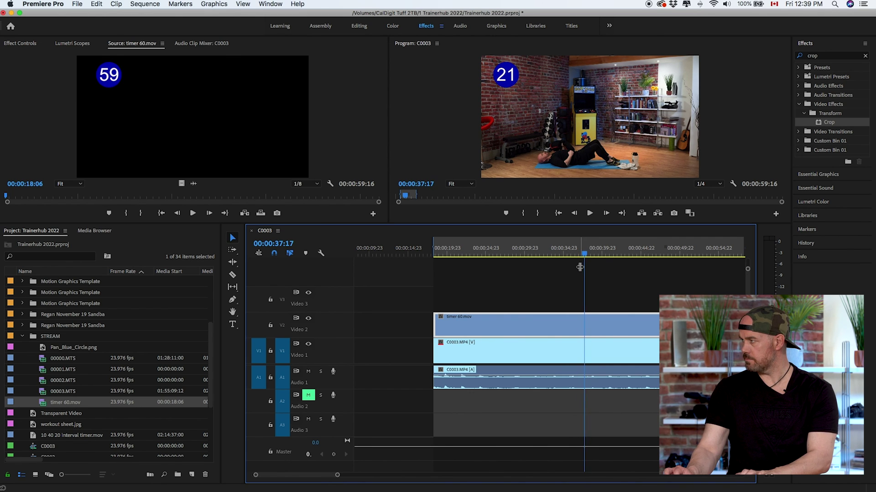
key(Right)
key(Right)
key(Right)
key(Right)
key(Right)
key(Right)
key(Right)
key(Right)
key(Right)
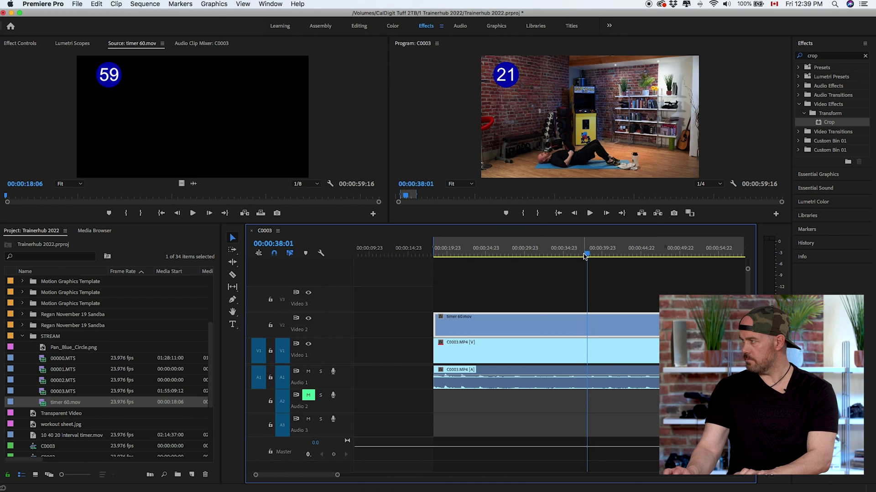
key(Right)
key(Right)
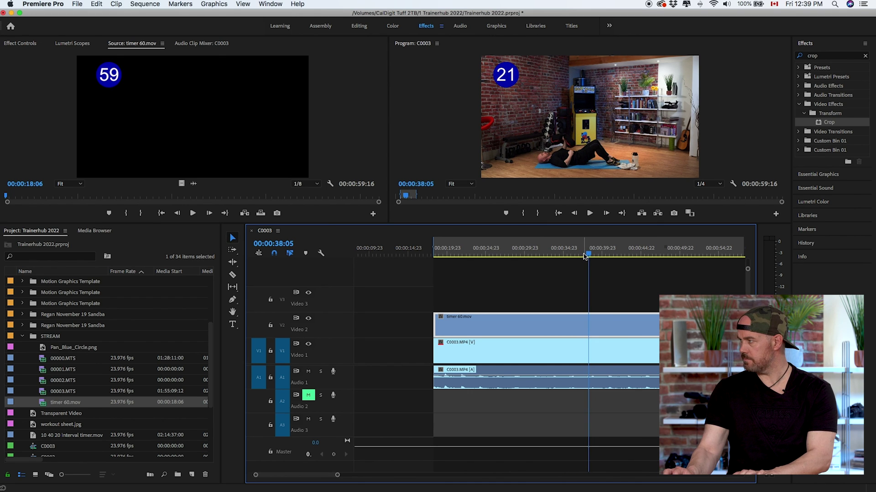
Step: Razor the timer clip at the playhead and duplicate its second piece back onto Video 2
click(232, 275)
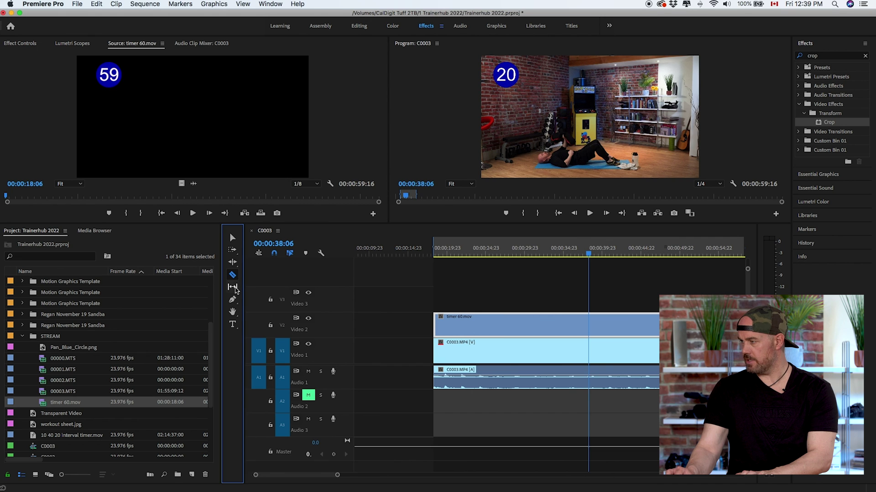
click(591, 328)
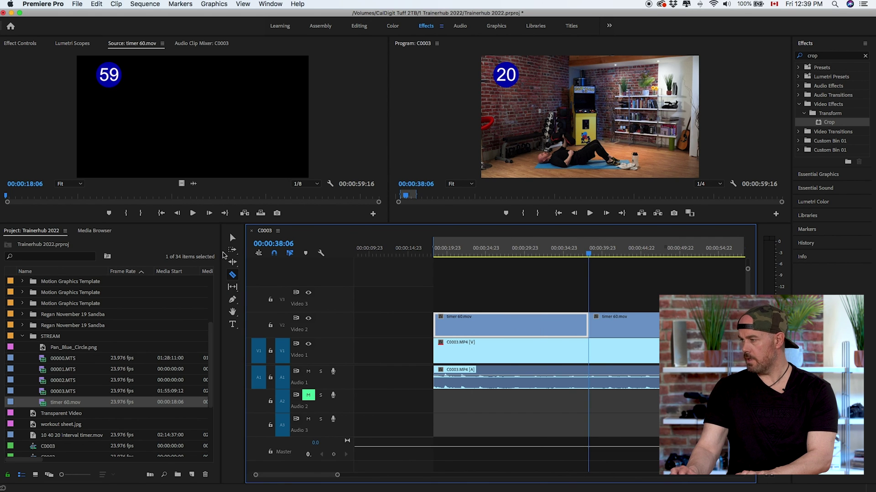
key(v)
scroll(401, 282, right, 5)
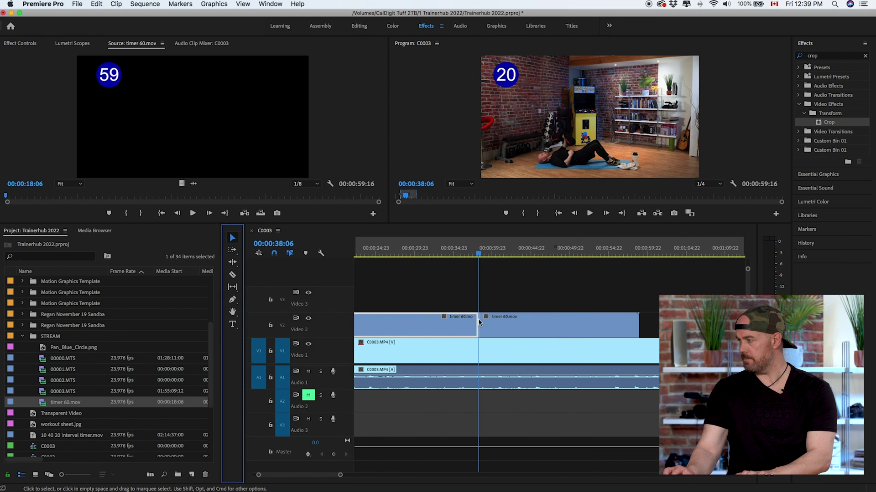
click(516, 327)
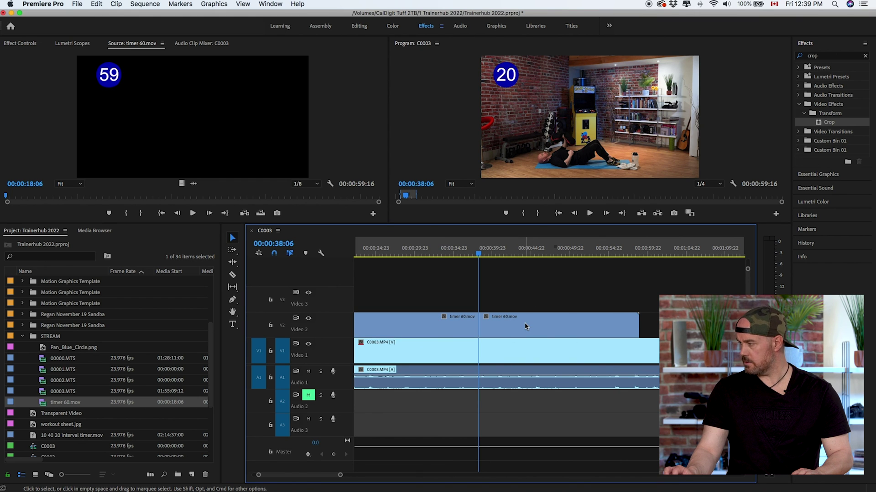
key(Down)
drag(580, 321, 695, 325)
drag(390, 254, 384, 257)
Step: Scrub across the timer pieces to check the countdown through the set
scroll(392, 258, up, 5)
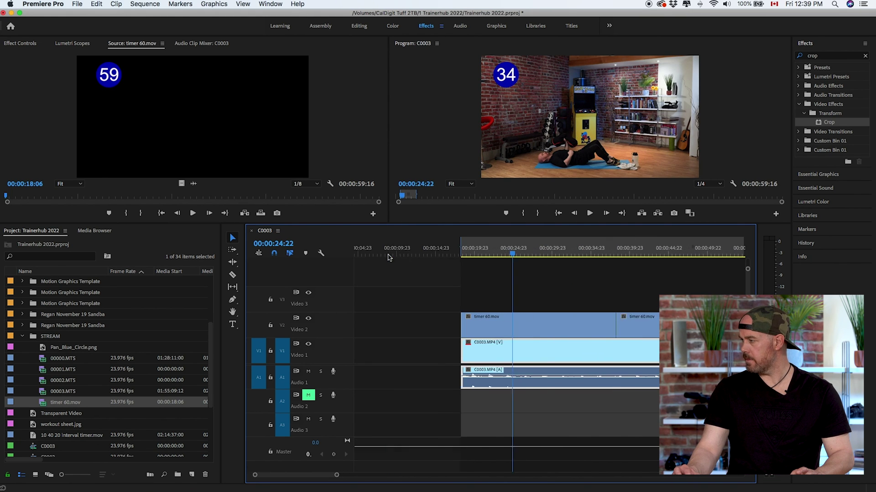
drag(547, 254, 702, 254)
scroll(650, 276, right, 1)
scroll(650, 276, right, 4)
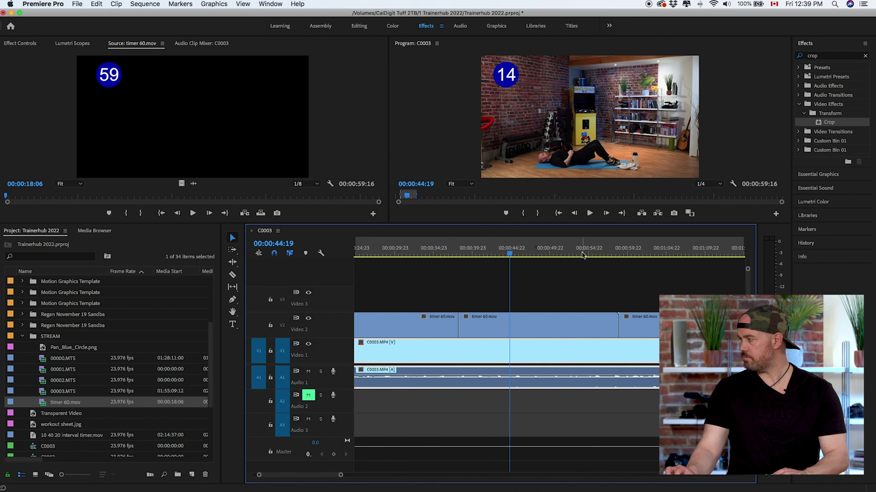
drag(584, 254, 680, 254)
scroll(632, 264, right, 1)
scroll(602, 267, right, 5)
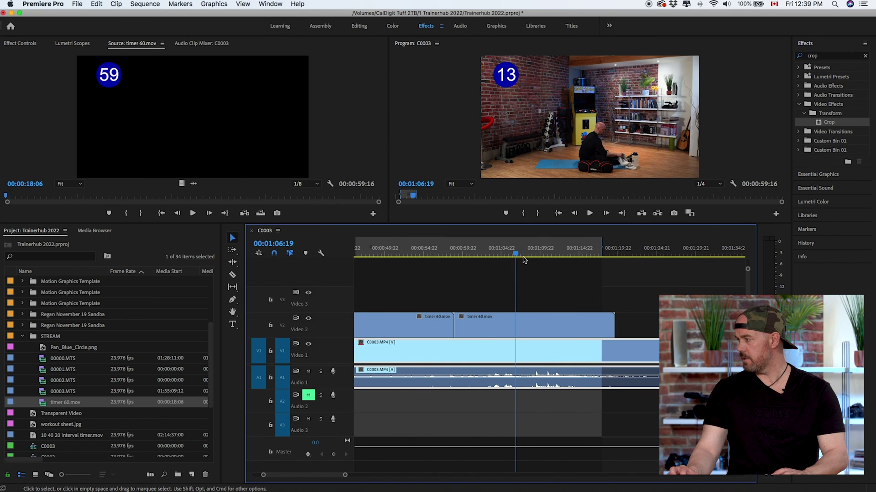
drag(515, 254, 610, 254)
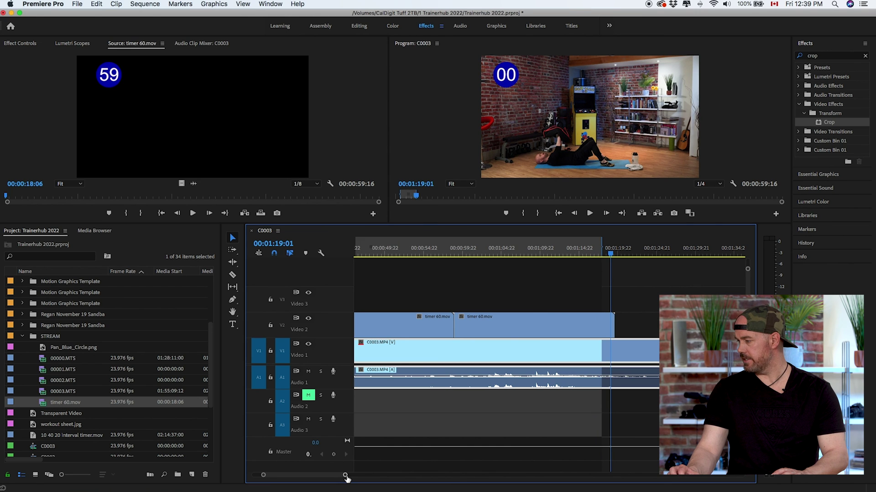
Step: Select all three timer pieces and paste a repeat of the set after them
drag(344, 475, 411, 475)
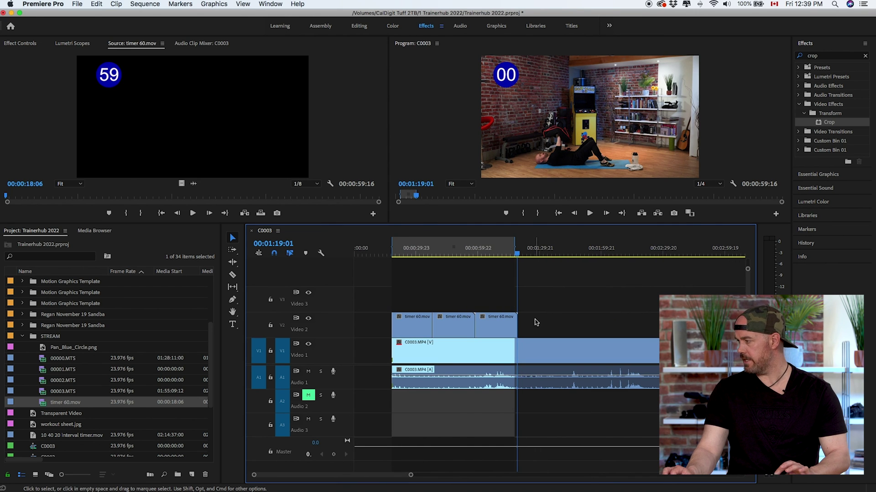
mouse_move(539, 322)
mouse_down()
mouse_move(413, 327)
mouse_move(539, 328)
mouse_up()
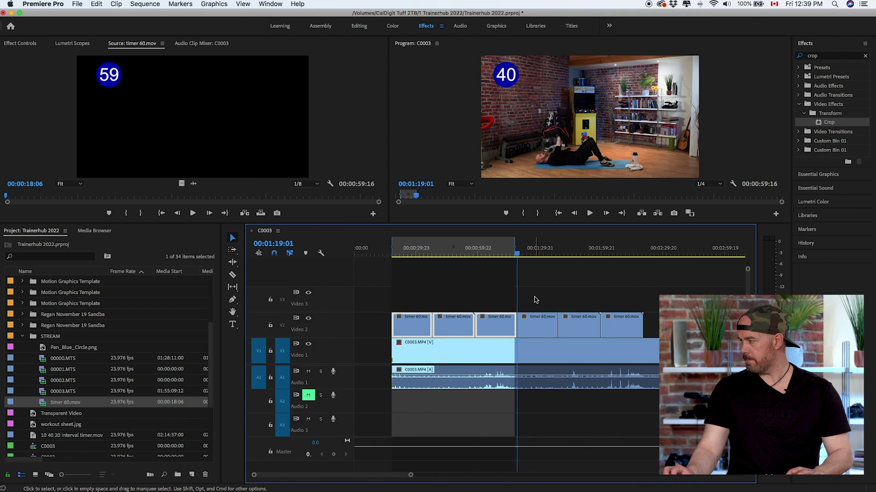
key(space)
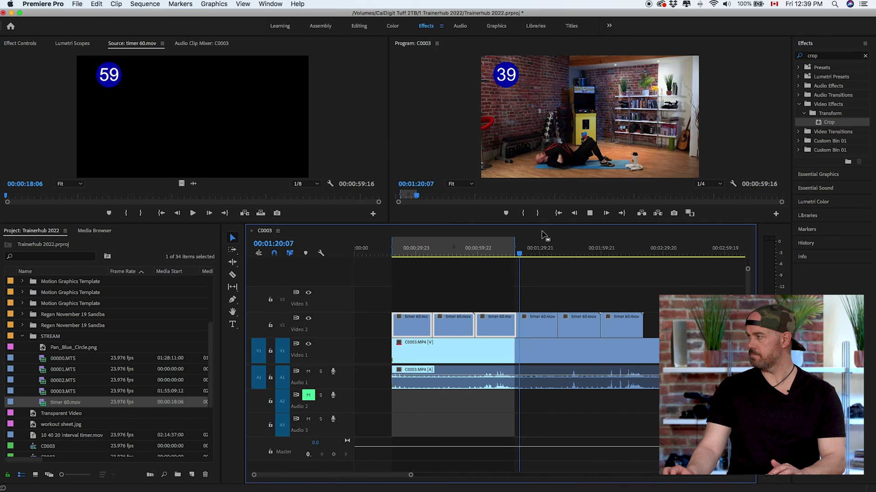
click(549, 252)
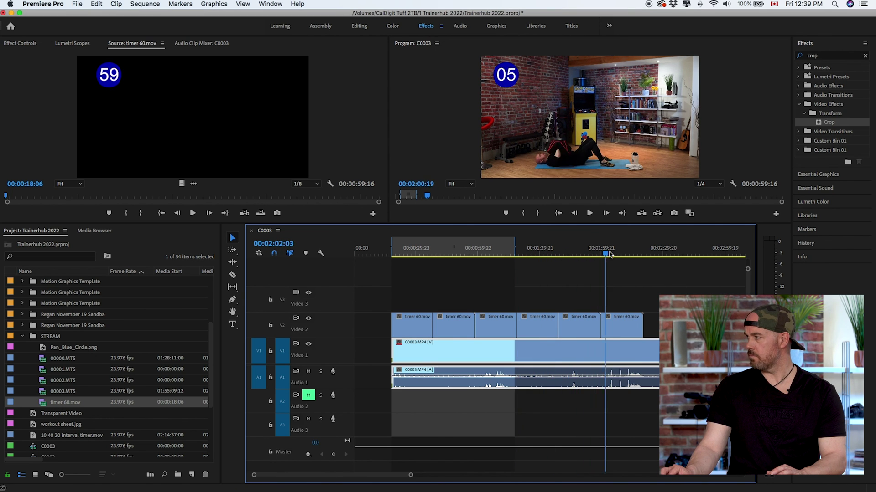